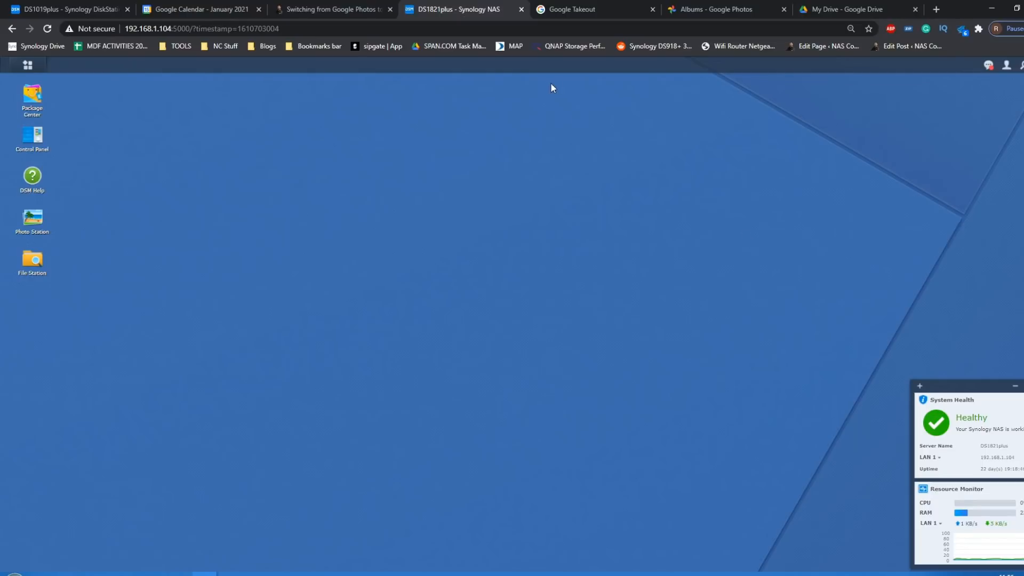
- Switch to the DS1019plus desktop and move the System Health and Resource Monitor widget away from the middle of the desktop
left_click(64, 7)
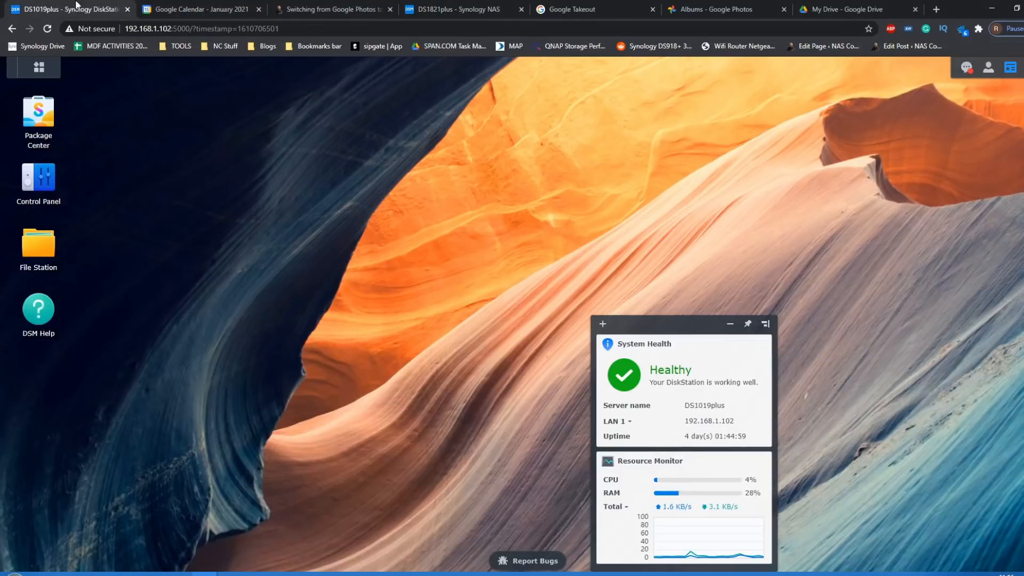
mouse_move(663, 331)
left_mouse_down()
mouse_move(910, 280)
mouse_move(919, 316)
left_mouse_up()
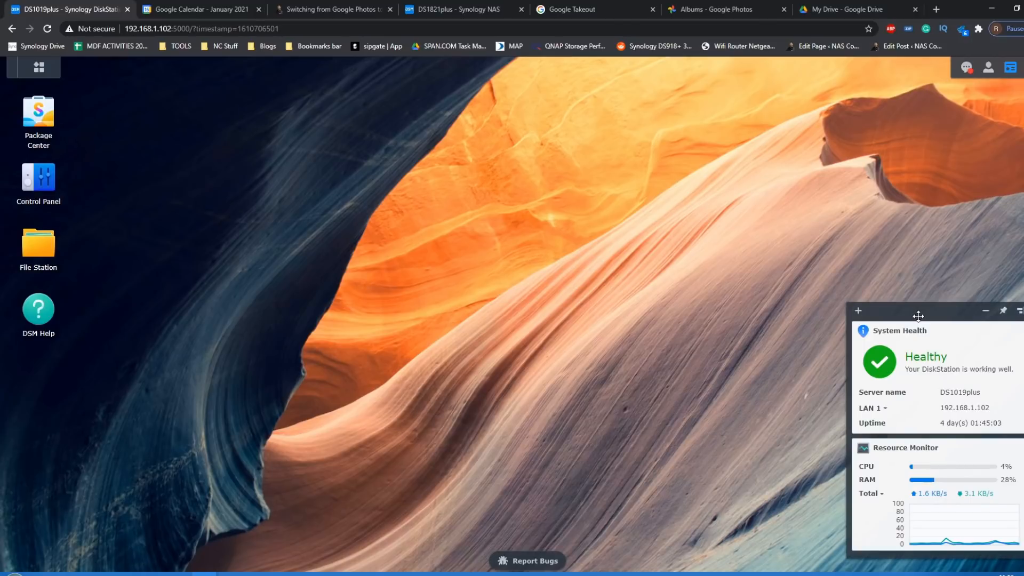
- Return to the DS1821plus desktop and open the Moments package details in Package Center
left_click(434, 7)
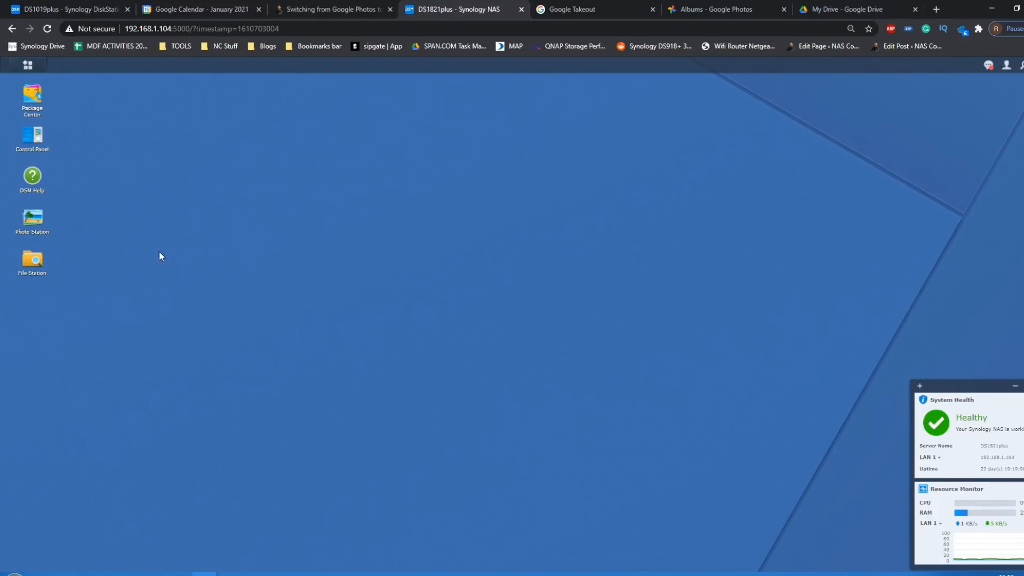
left_click(36, 100)
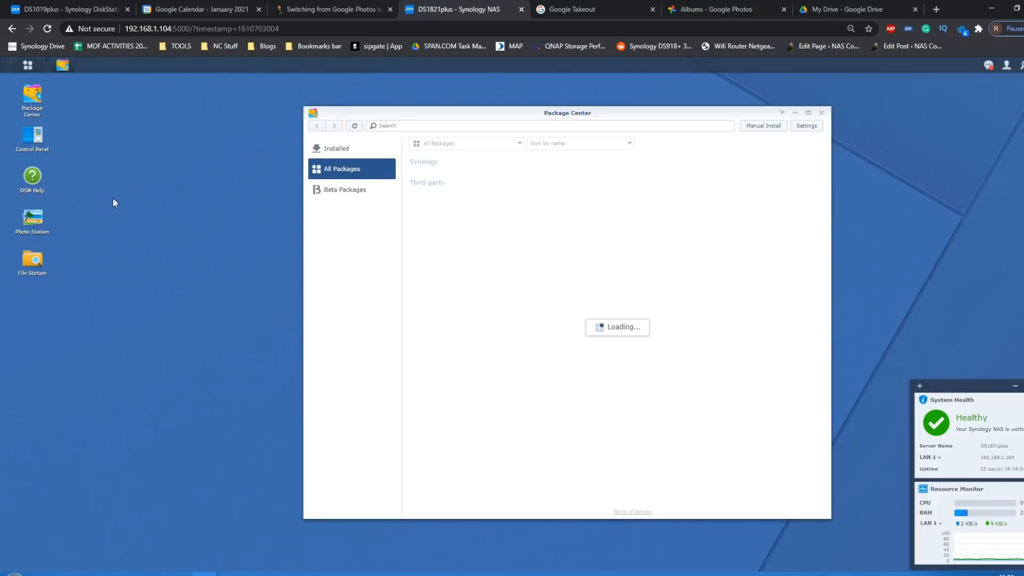
scroll(635, 354, "down", 7)
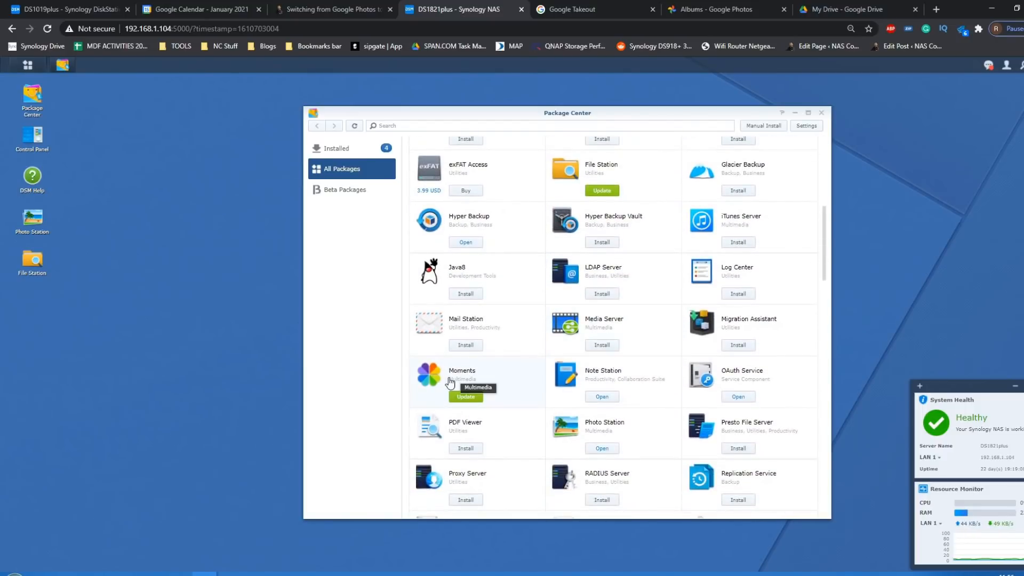
left_click(432, 376)
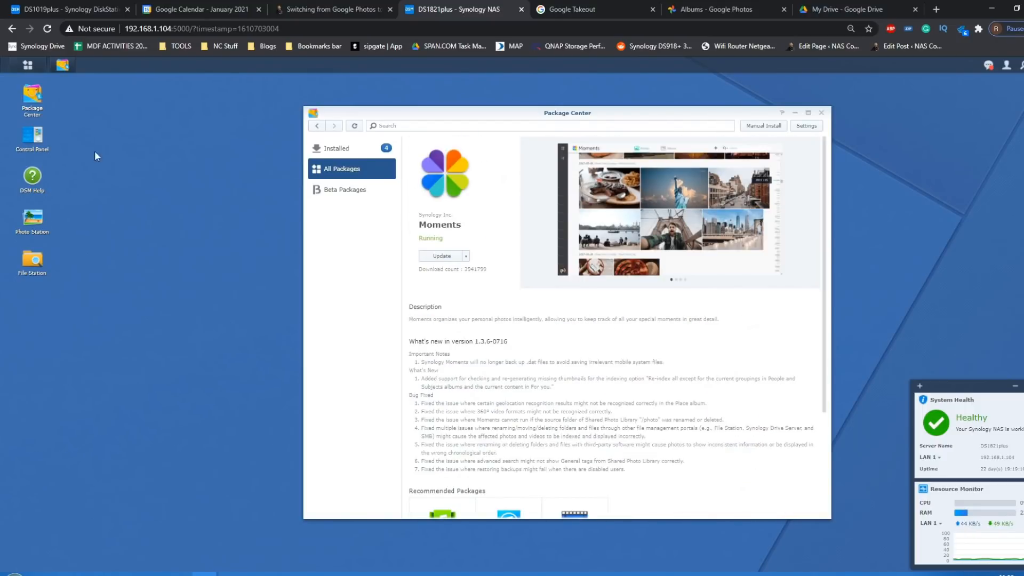
- Launch Photo Station on the DS1821plus and look over its albums
left_click(32, 218)
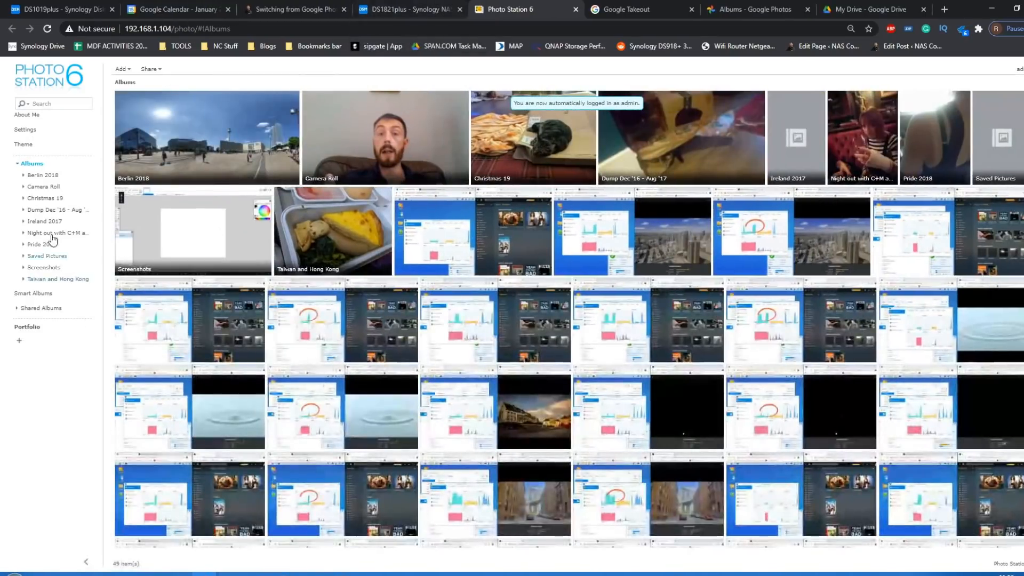
scroll(374, 317, "down", 5)
scroll(373, 317, "up", 5)
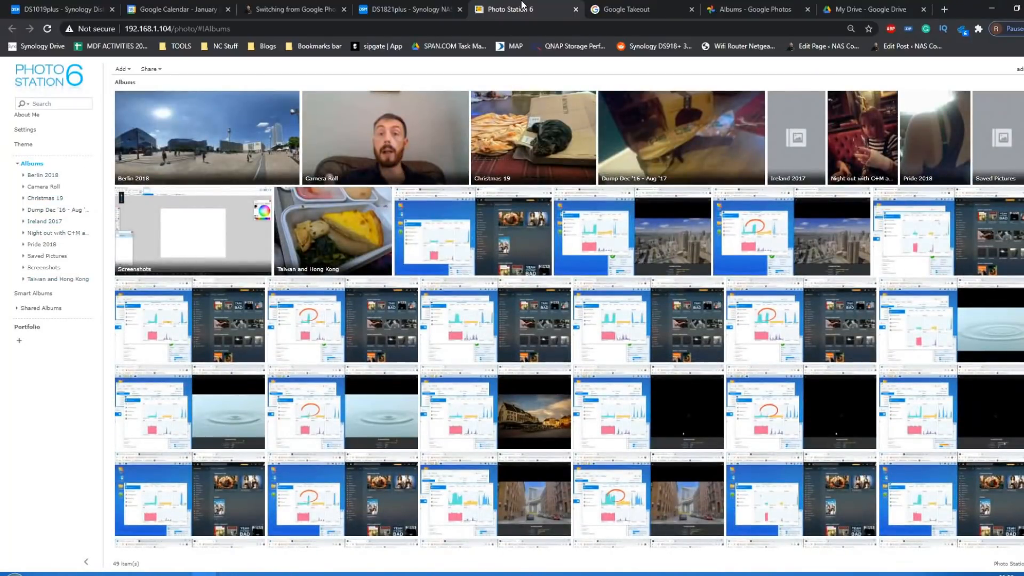
- Launch Moments from the DS1821plus desktop to view its photo timeline
left_click(443, 7)
left_click(27, 66)
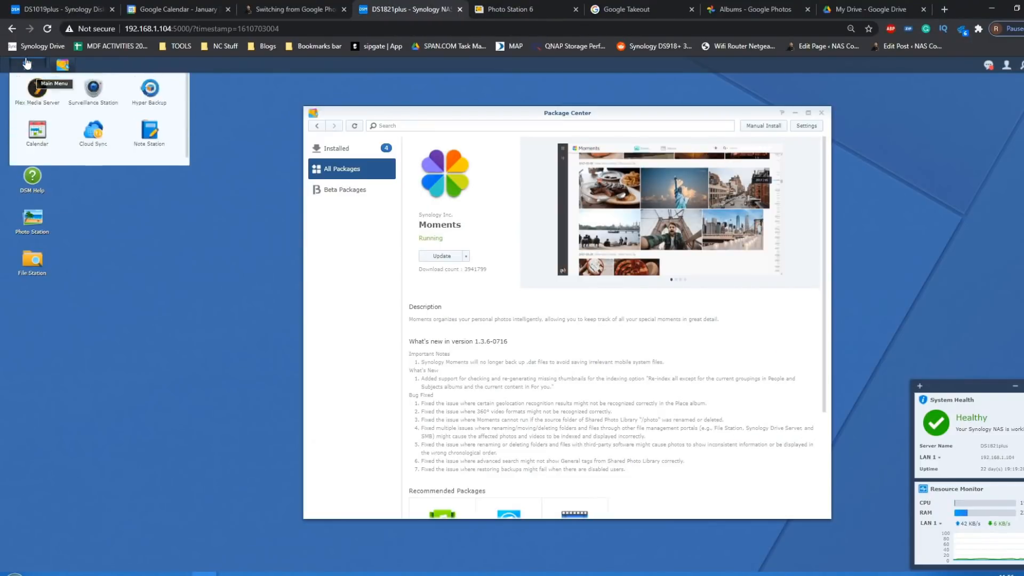
left_click(92, 283)
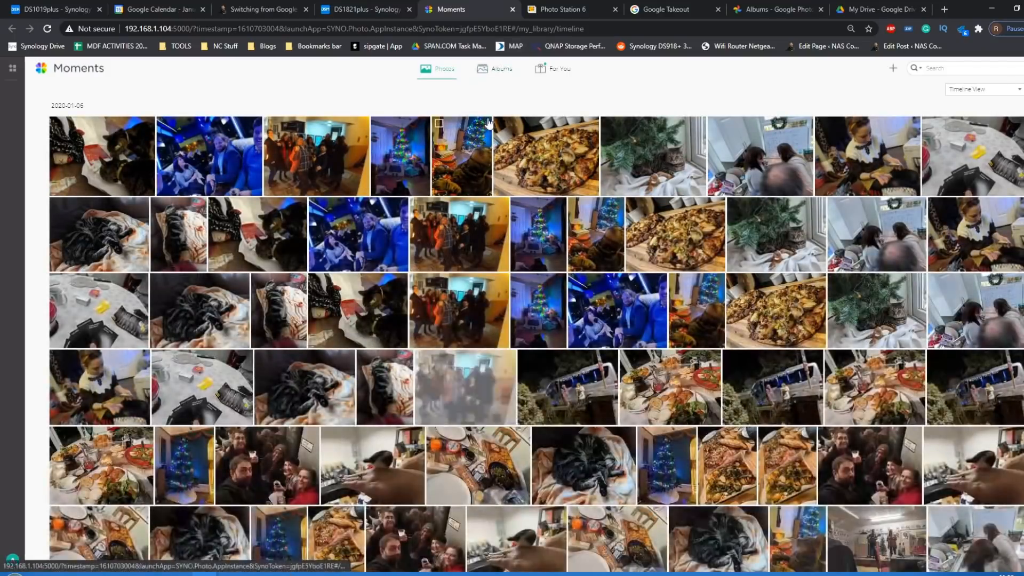
- Go back to the DS1821plus desktop and minimize the Package Center window
left_click(383, 7)
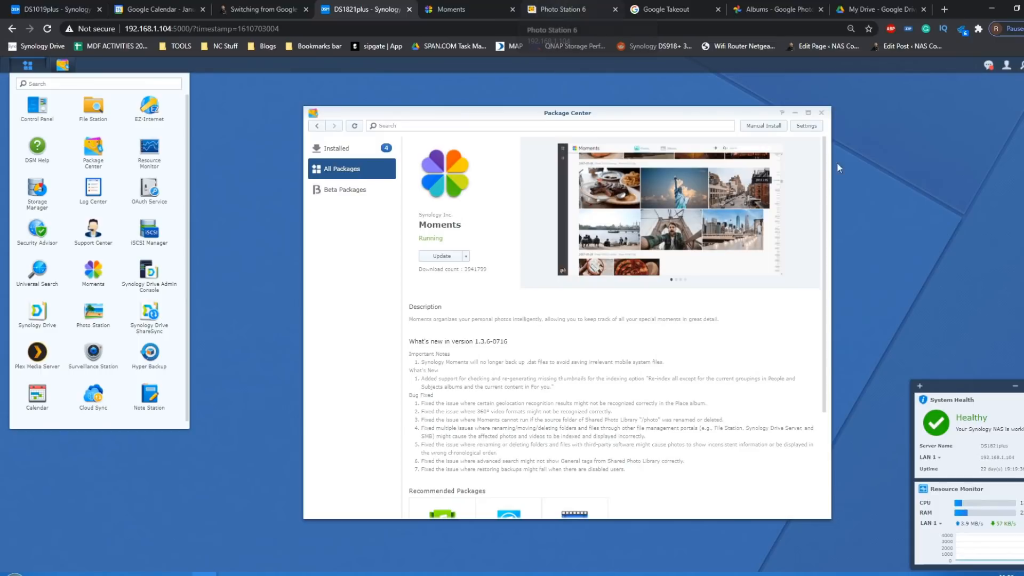
left_click(796, 114)
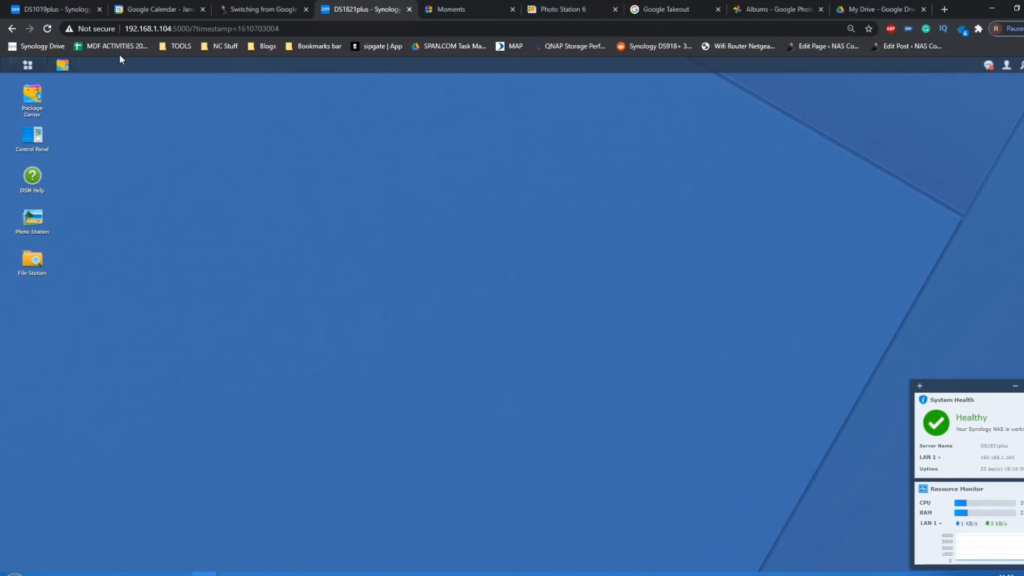
- Look through the NAS Compares article on switching from Google Photos to a Synology or QNAP NAS
left_click(261, 9)
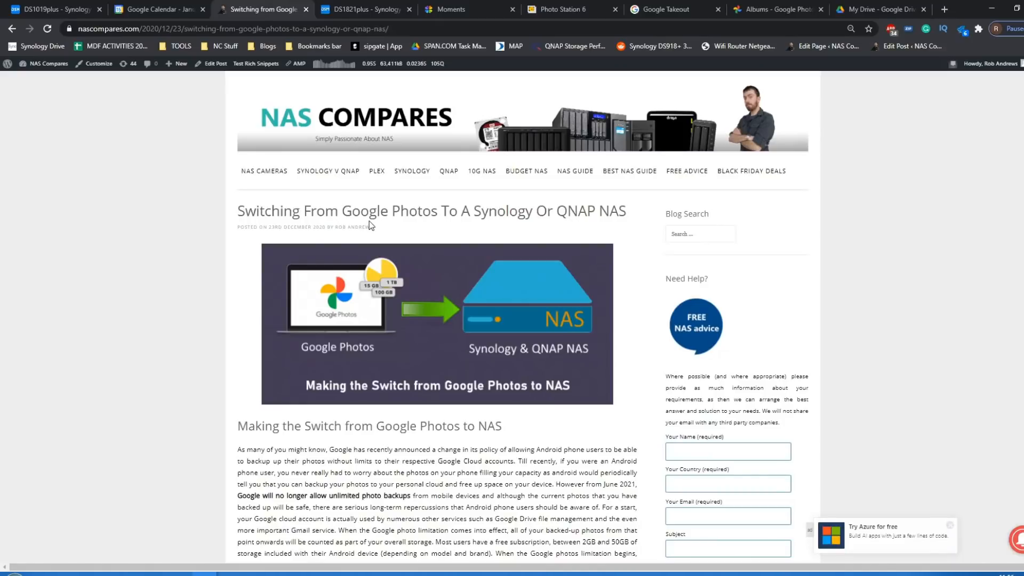
scroll(370, 225, "down", 2)
scroll(371, 224, "up", 1)
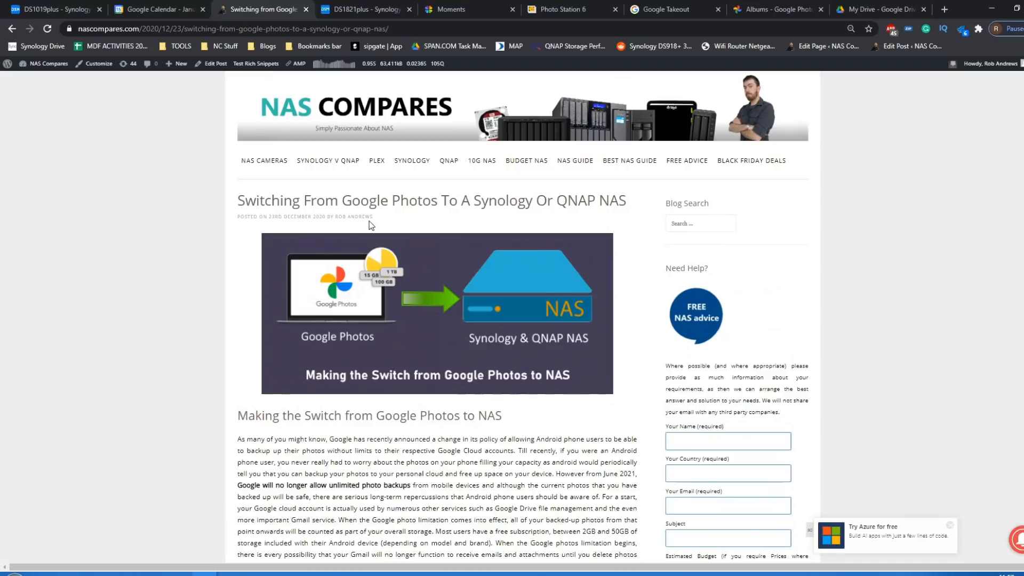
scroll(369, 220, "down", 10)
scroll(370, 221, "down", 15)
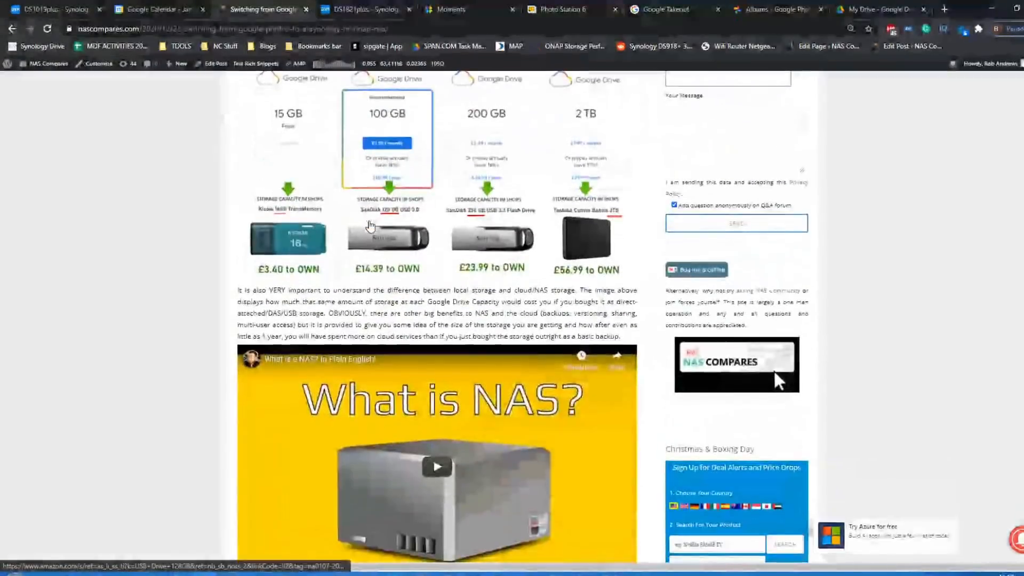
scroll(370, 221, "down", 9)
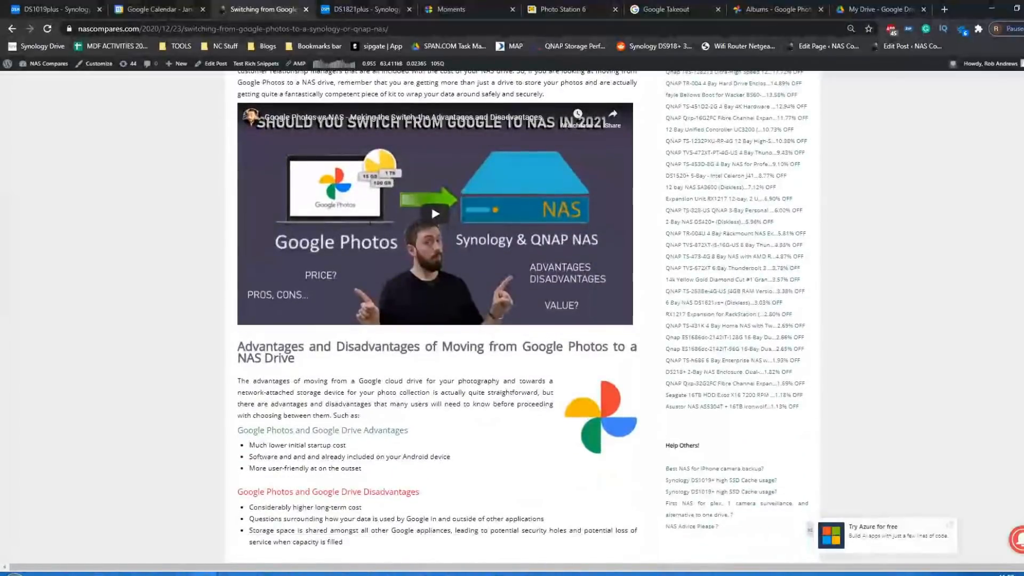
scroll(369, 221, "down", 15)
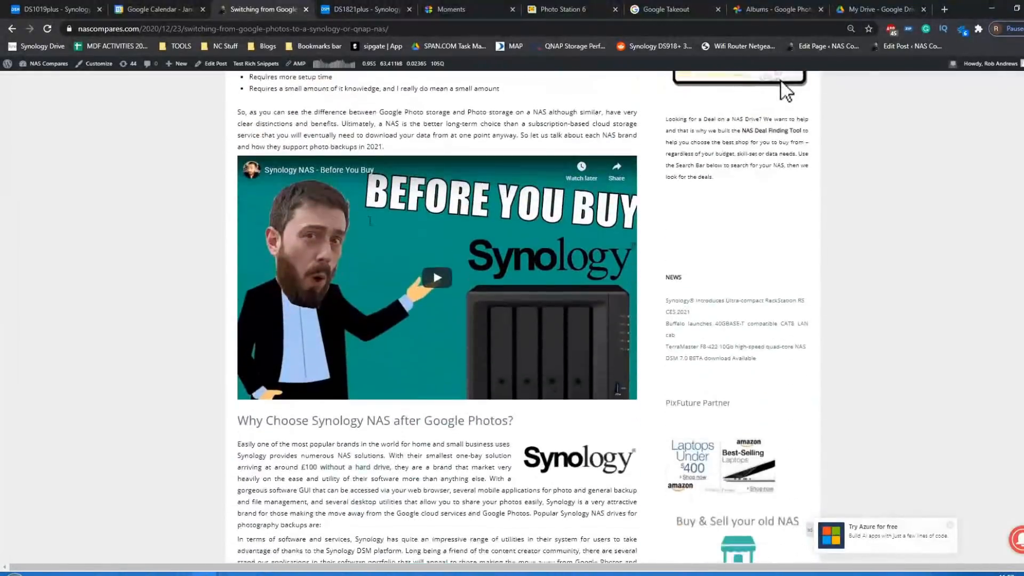
scroll(370, 218, "down", 20)
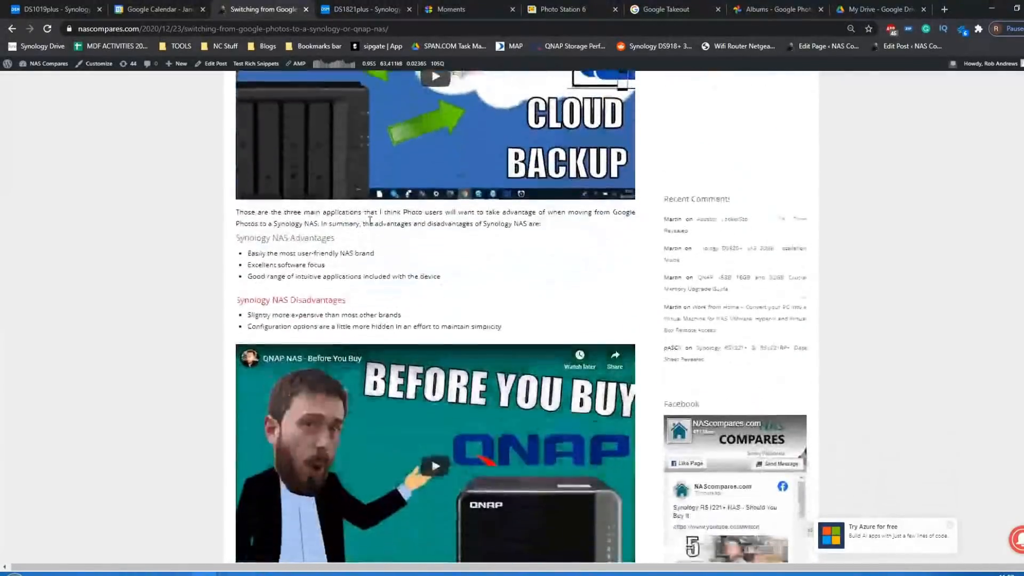
scroll(370, 224, "down", 20)
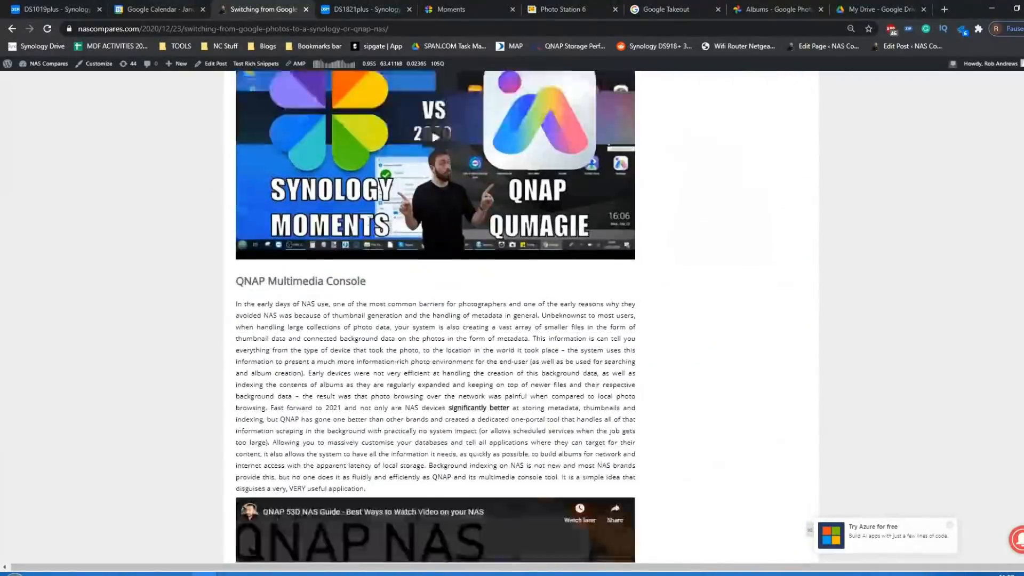
scroll(371, 224, "up", 20)
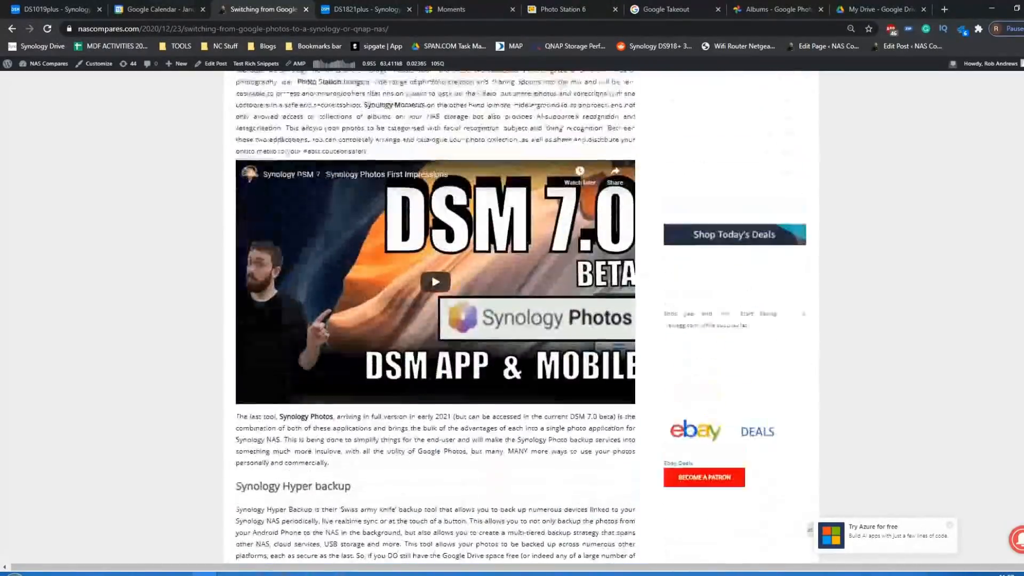
scroll(371, 225, "up", 20)
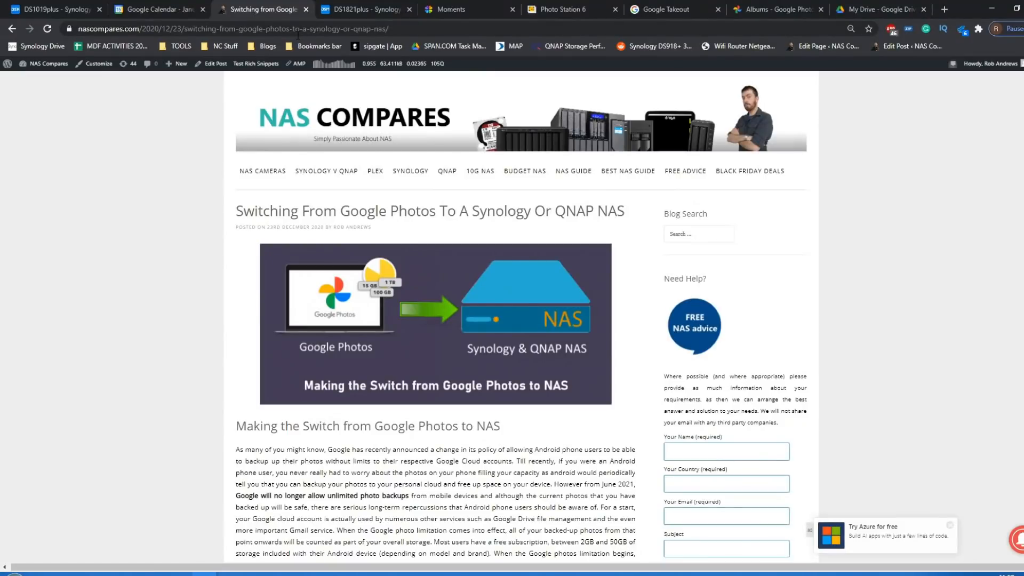
- Open the Google Takeout page and examine the products available for export, including Google Photos and Drive
left_click(361, 6)
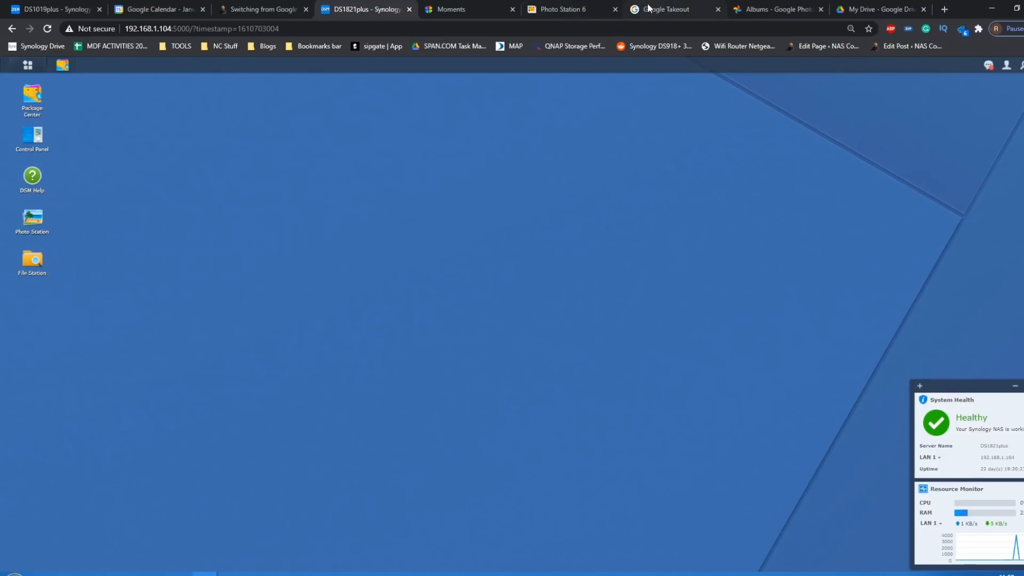
left_click(648, 16)
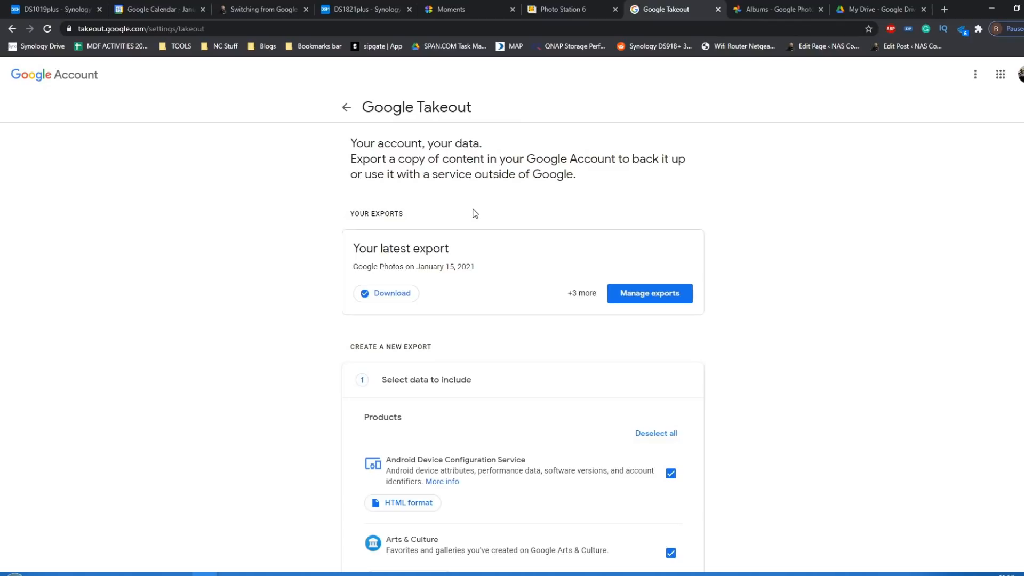
scroll(475, 213, "down", 1)
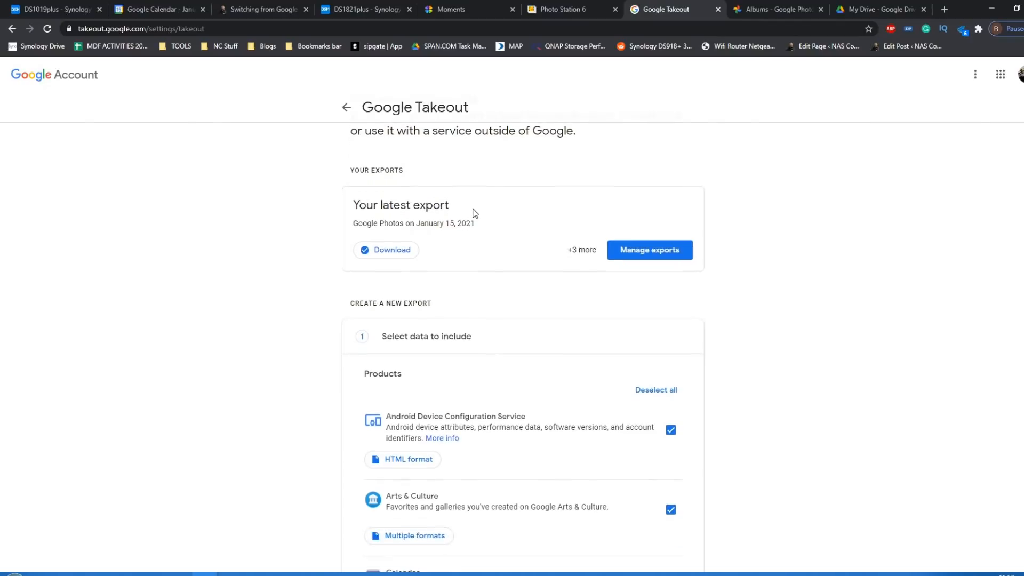
scroll(475, 214, "up", 1)
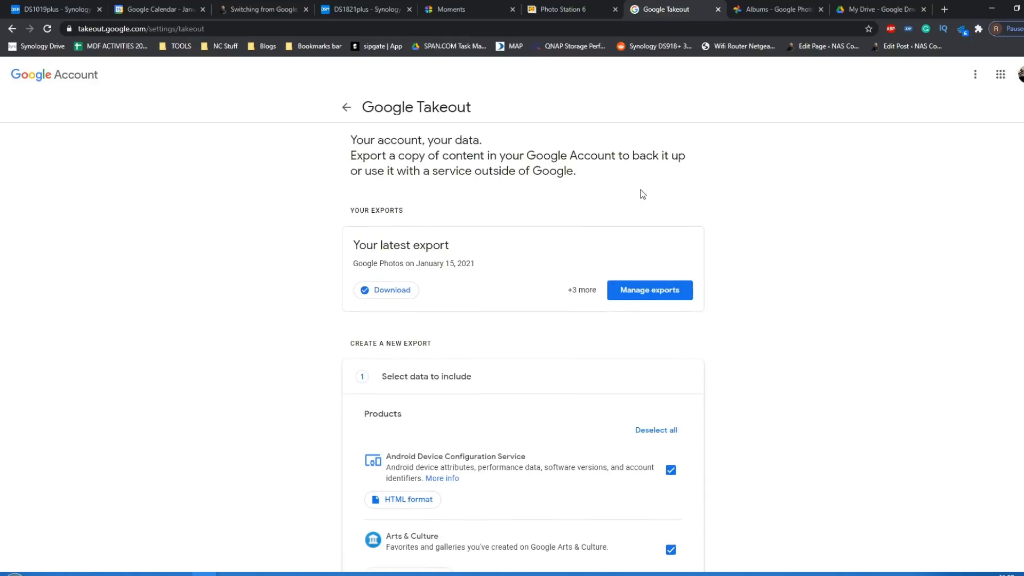
scroll(643, 194, "down", 10)
scroll(643, 195, "down", 10)
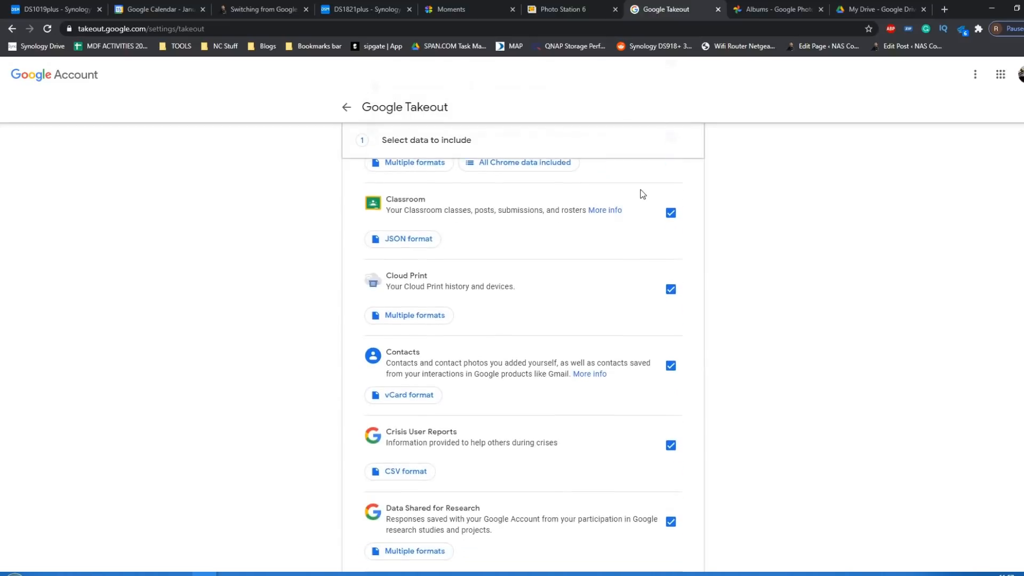
scroll(643, 194, "down", 10)
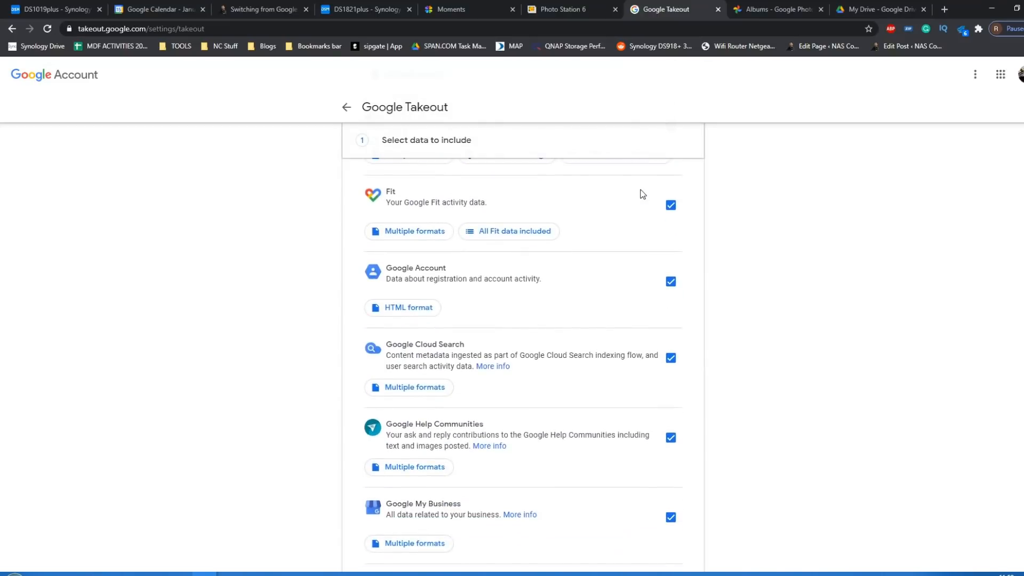
scroll(643, 194, "down", 5)
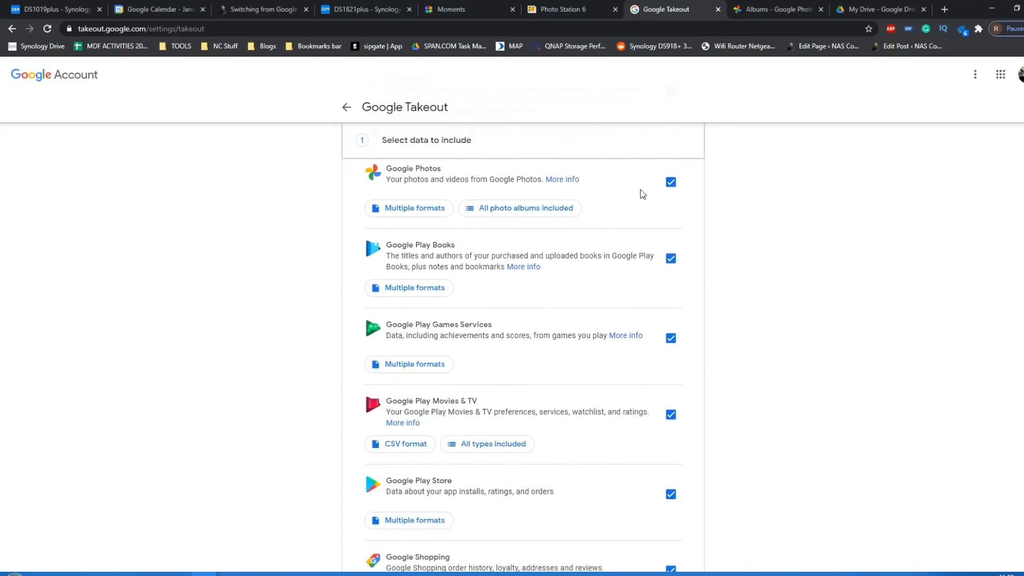
scroll(643, 194, "down", 6)
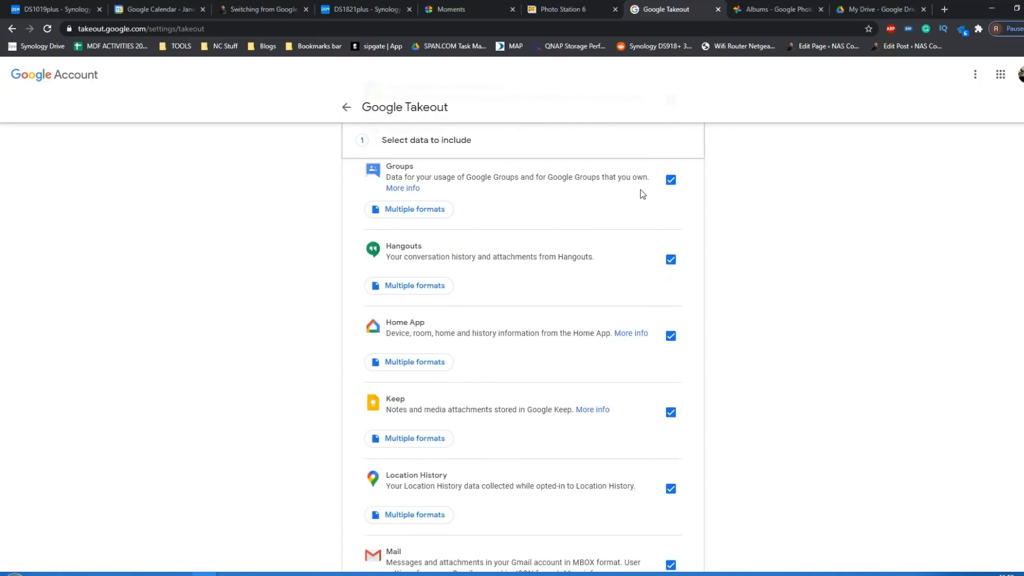
scroll(643, 194, "up", 10)
scroll(643, 194, "up", 1)
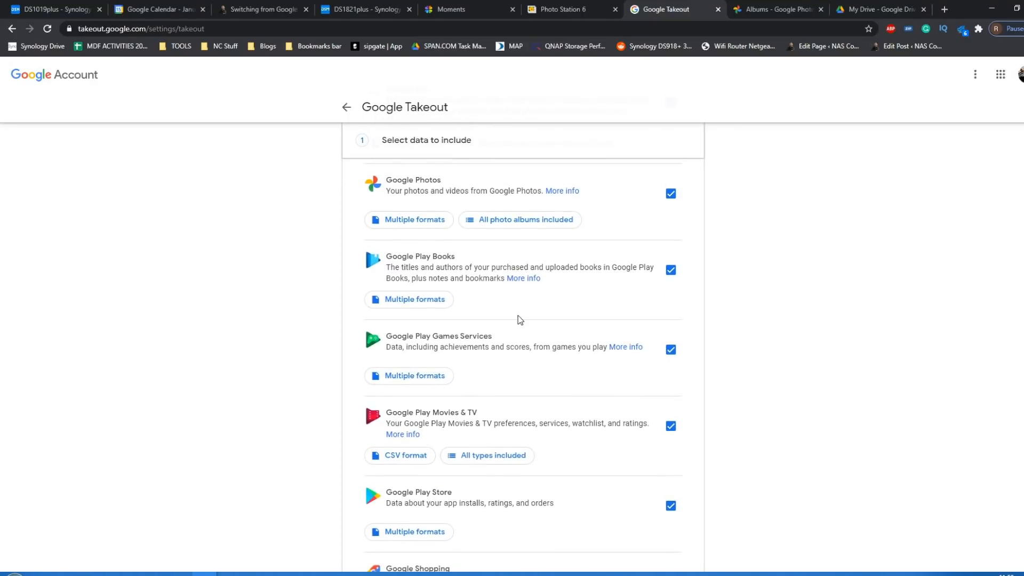
scroll(520, 320, "up", 2)
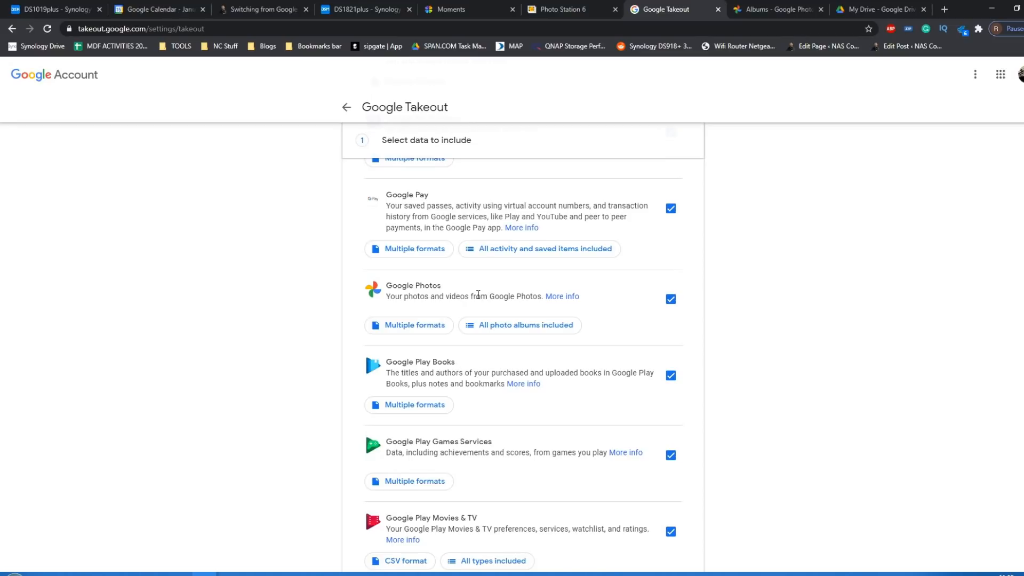
scroll(478, 295, "up", 9)
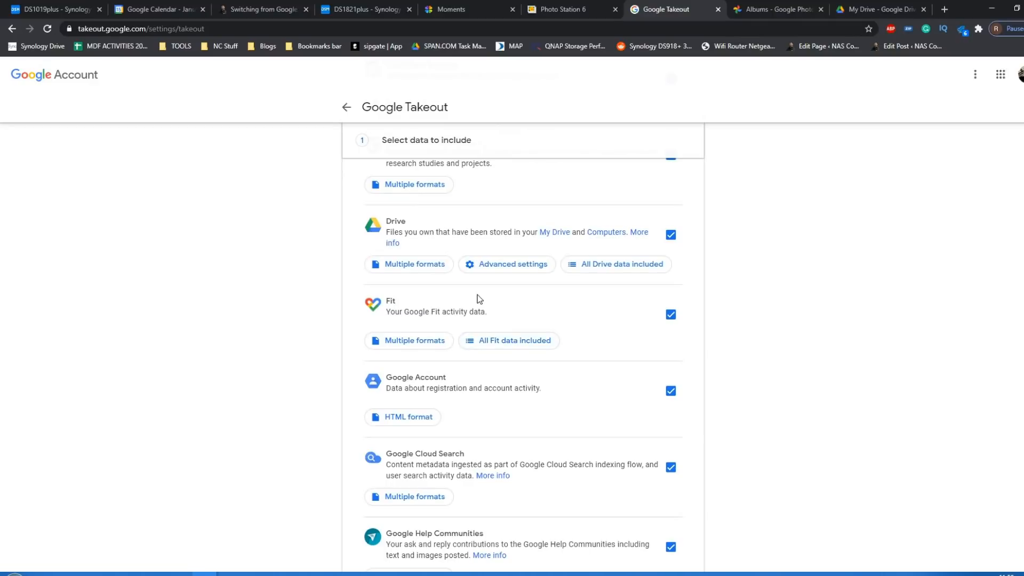
scroll(460, 359, "up", 1)
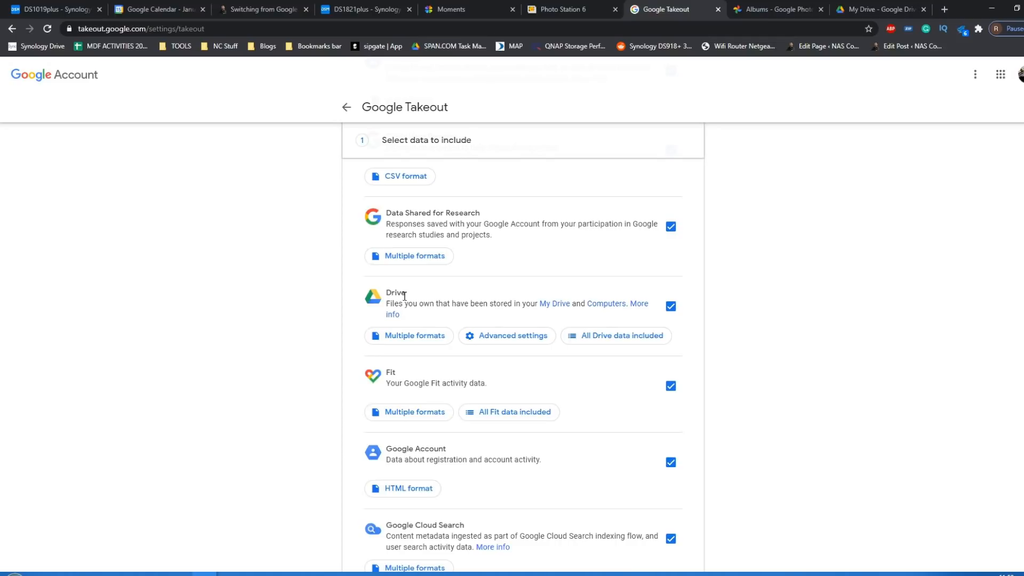
- Check the albums and storage usage in Google Photos and the My Drive contents in Google Drive
left_click(778, 7)
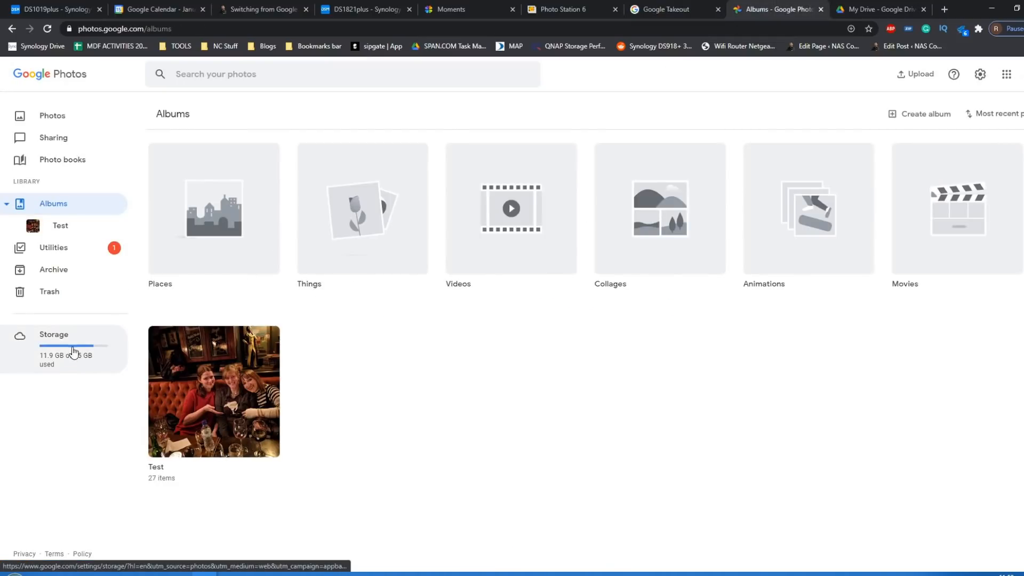
left_click(875, 9)
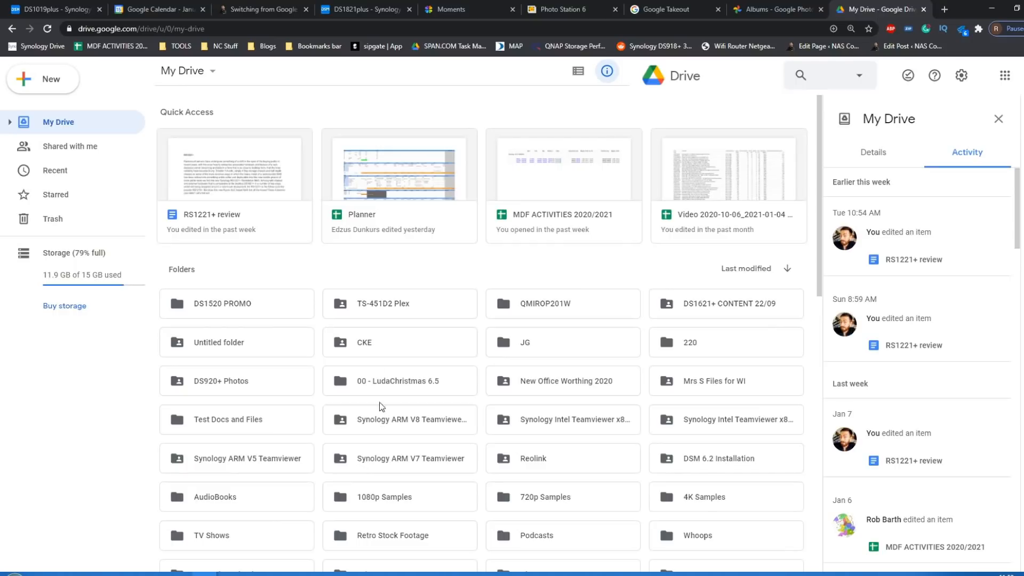
- Look through the folders and files in Google Drive's My Drive and compare them with the Google Photos albums
scroll(482, 343, "down", 2)
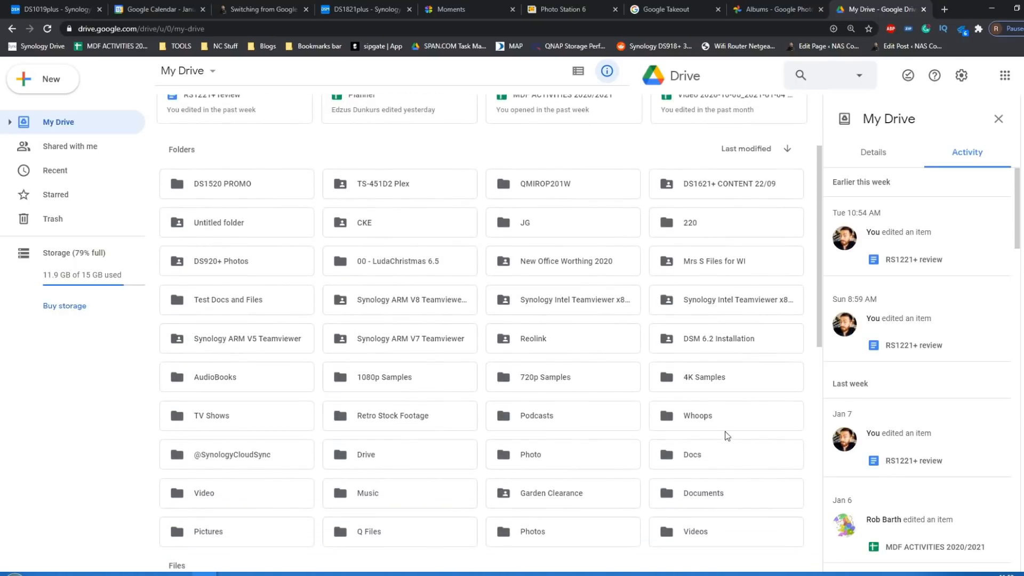
left_click(758, 6)
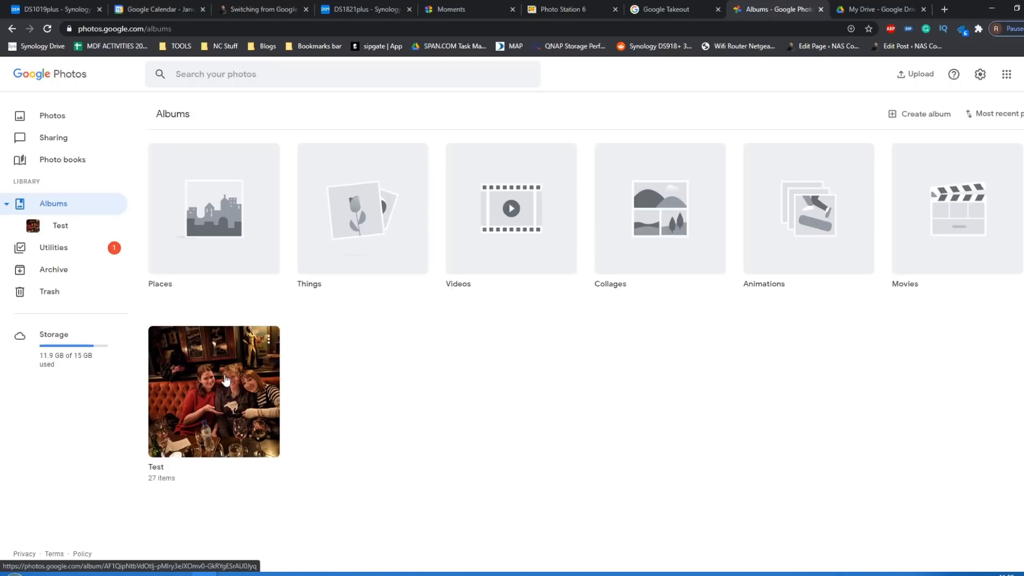
left_click(855, 6)
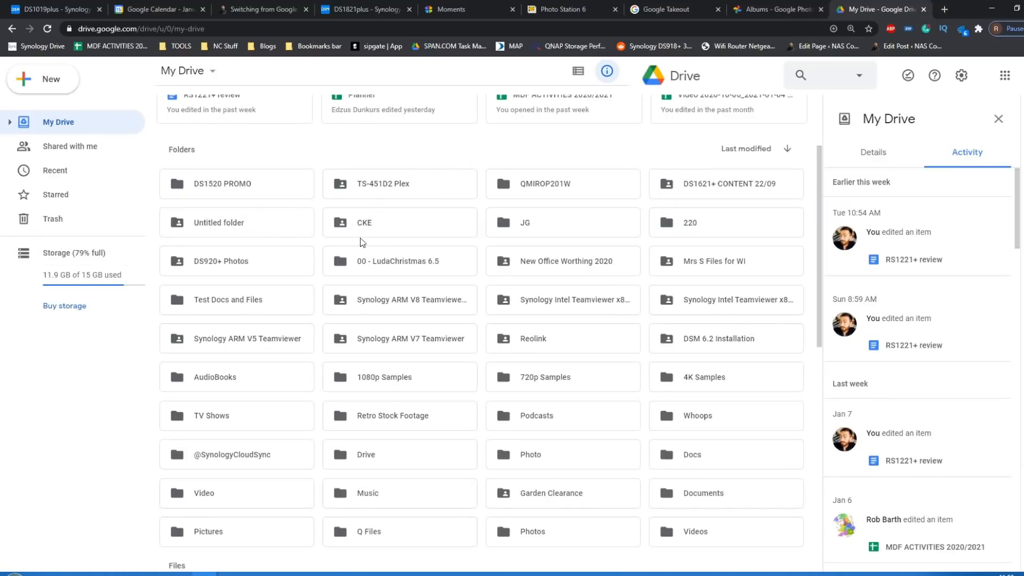
scroll(408, 302, "down", 10)
scroll(409, 302, "up", 12)
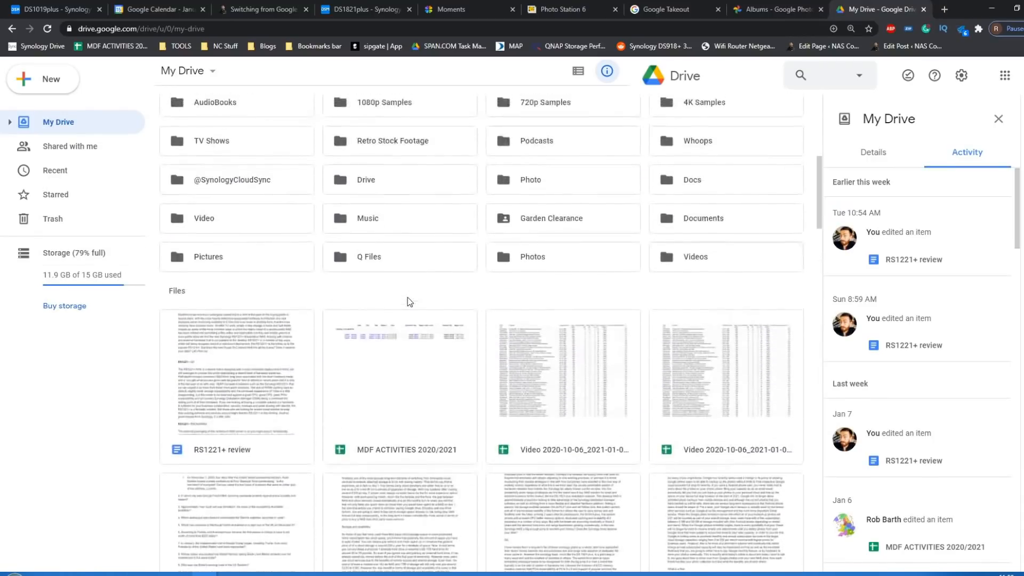
scroll(409, 301, "down", 2)
scroll(408, 302, "up", 3)
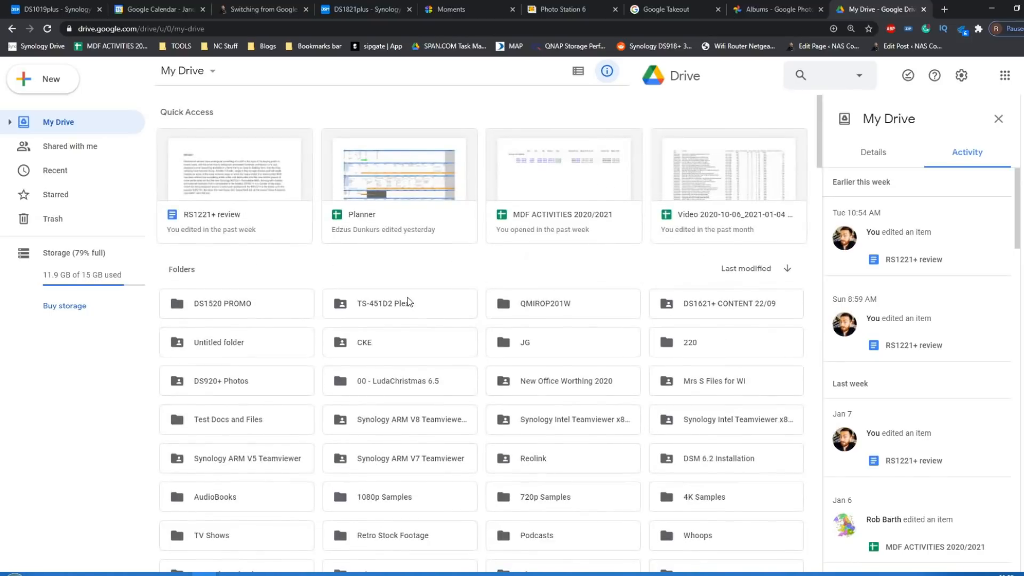
left_click(784, 5)
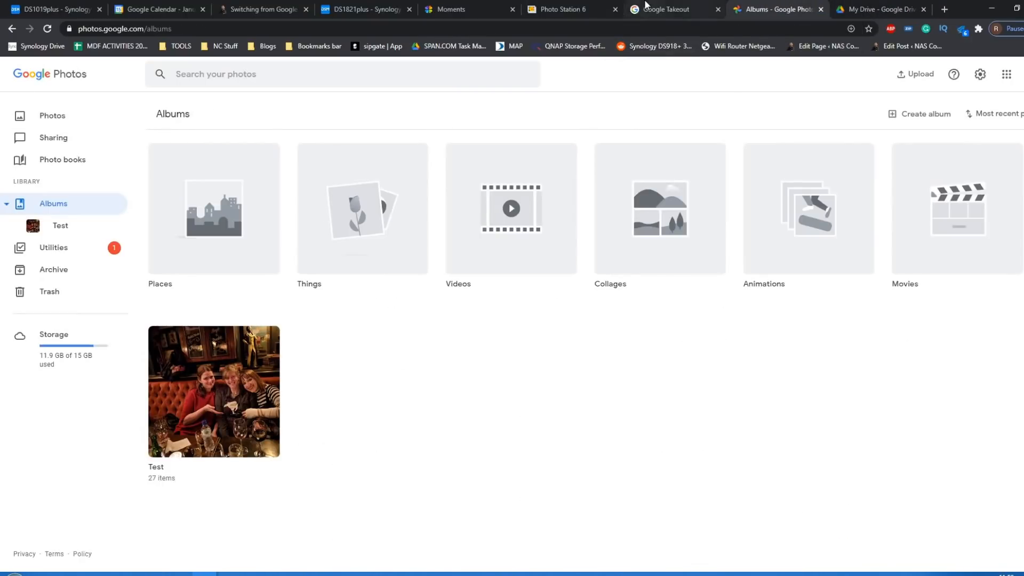
- Return to Google Takeout, review the exportable products and deselect all of them
left_click(645, 5)
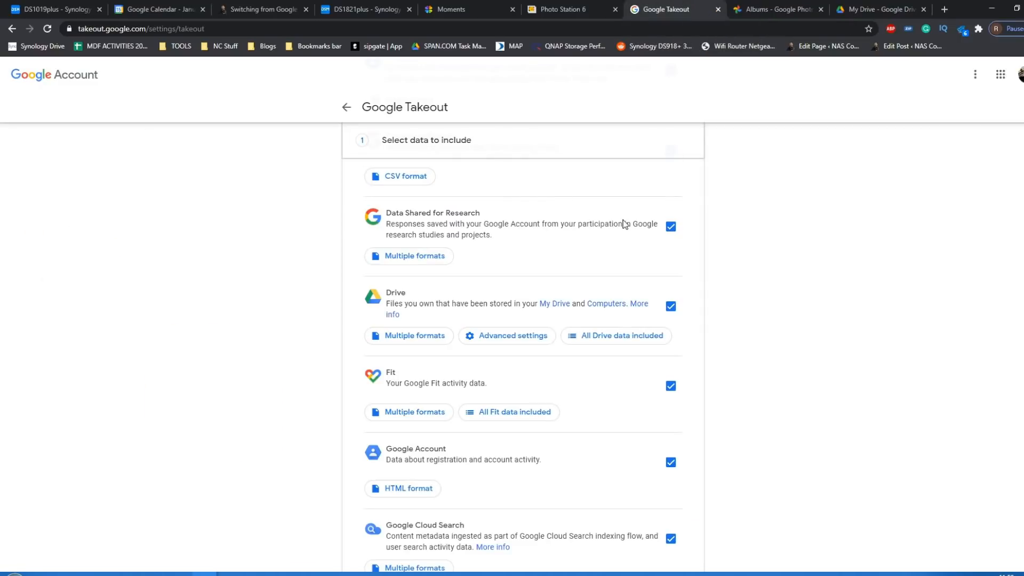
scroll(624, 224, "down", 3)
scroll(624, 224, "up", 5)
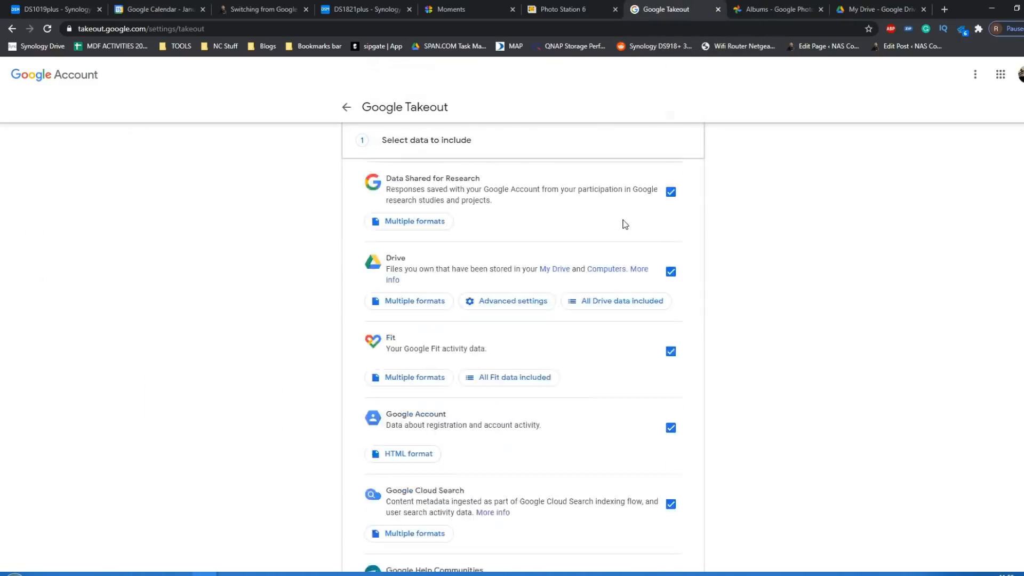
scroll(626, 224, "up", 1)
scroll(625, 224, "down", 15)
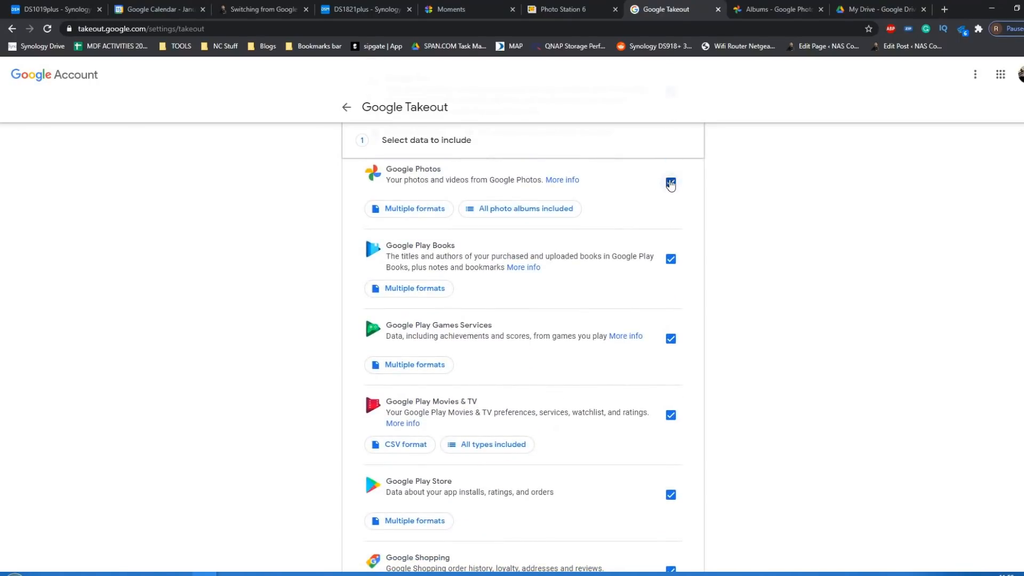
scroll(741, 382, "up", 20)
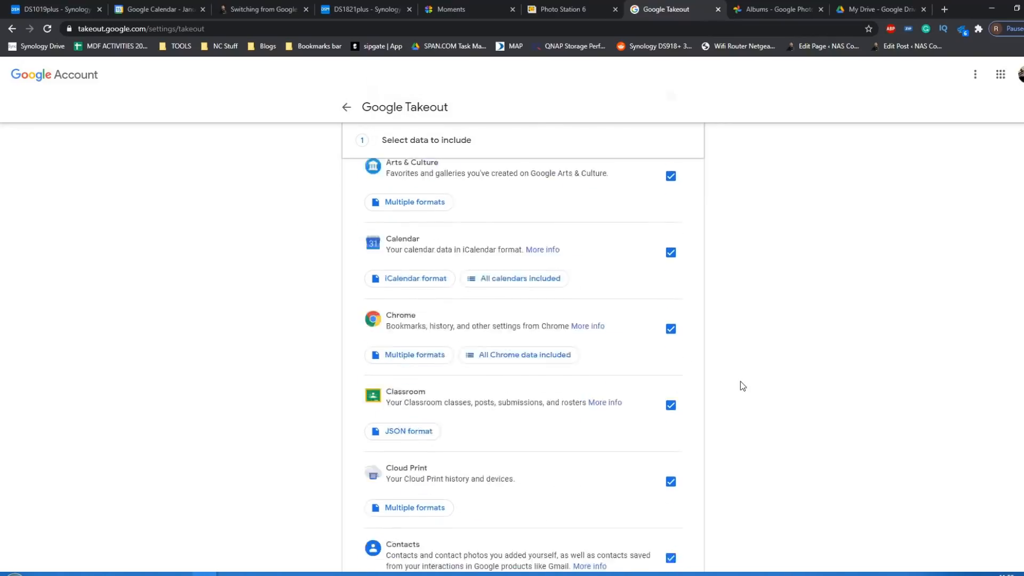
left_click(672, 431)
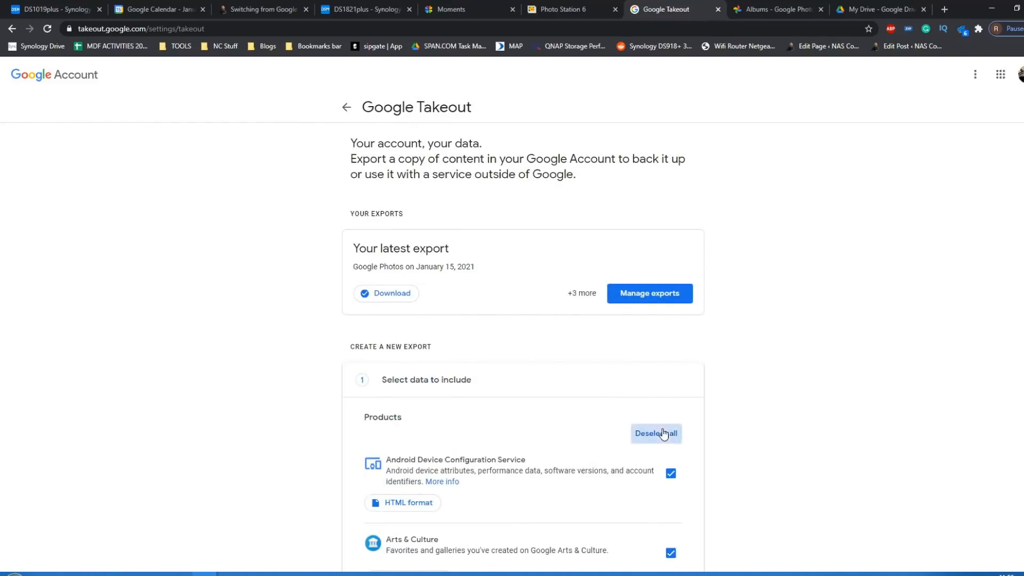
- Include only Google Photos in the export and proceed to the file type, frequency and destination settings
scroll(787, 350, "down", 20)
scroll(789, 350, "up", 2)
scroll(789, 350, "down", 2)
scroll(789, 351, "up", 1)
scroll(789, 351, "down", 8)
left_click(672, 331)
scroll(735, 337, "down", 20)
scroll(738, 340, "down", 8)
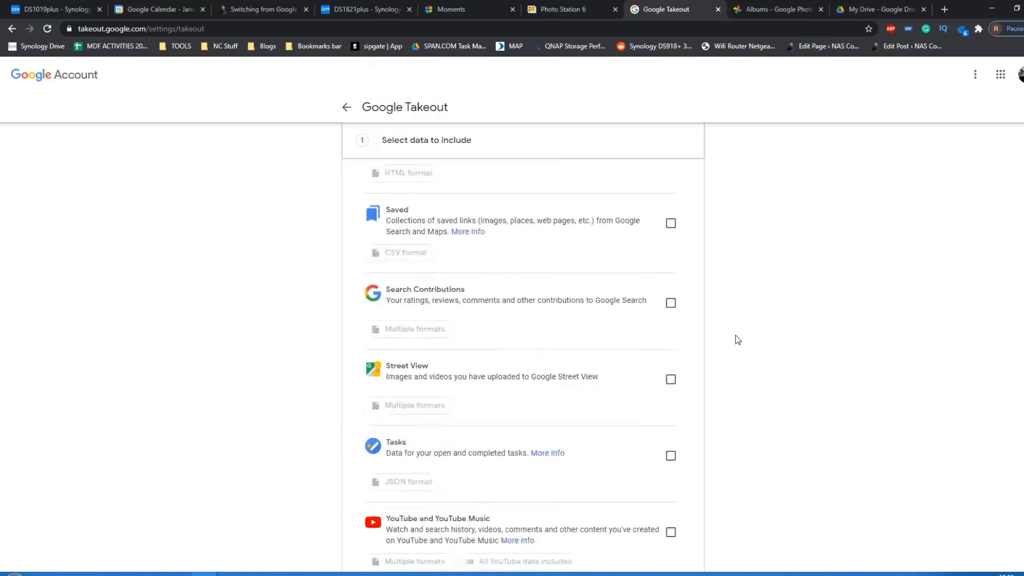
left_click(663, 444)
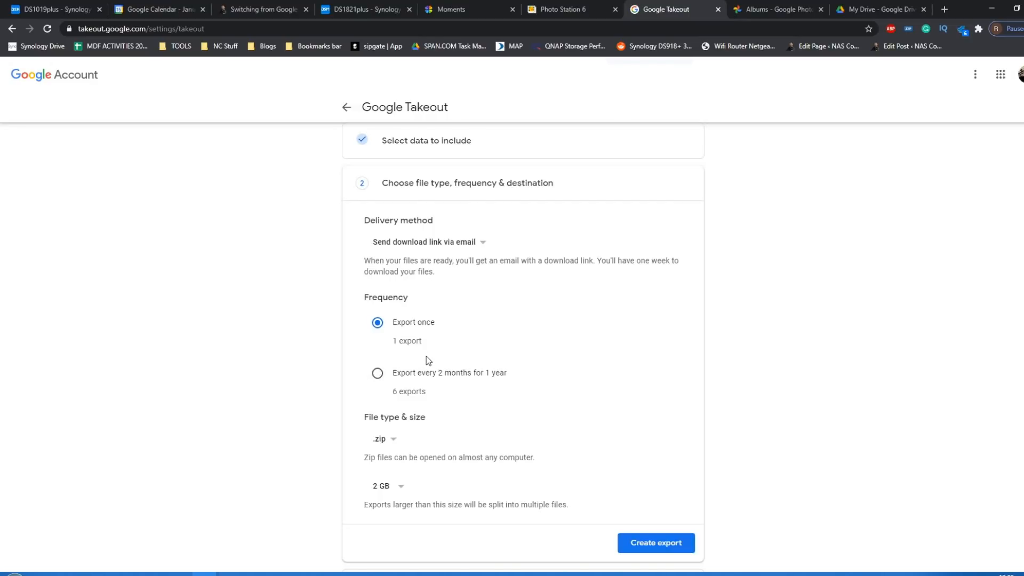
- Keep .zip as the export's file type and create the export
left_click(383, 445)
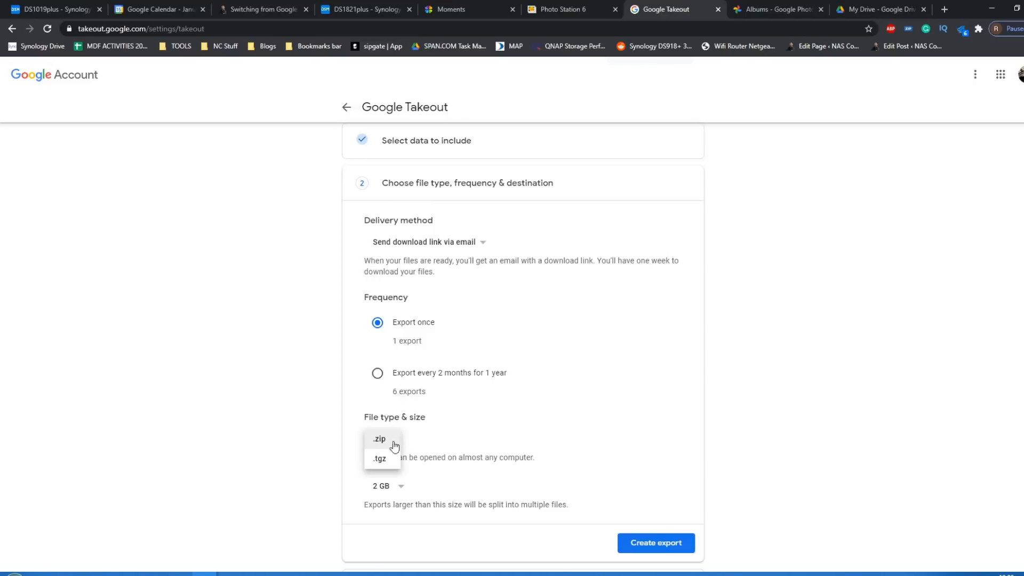
left_click(418, 435)
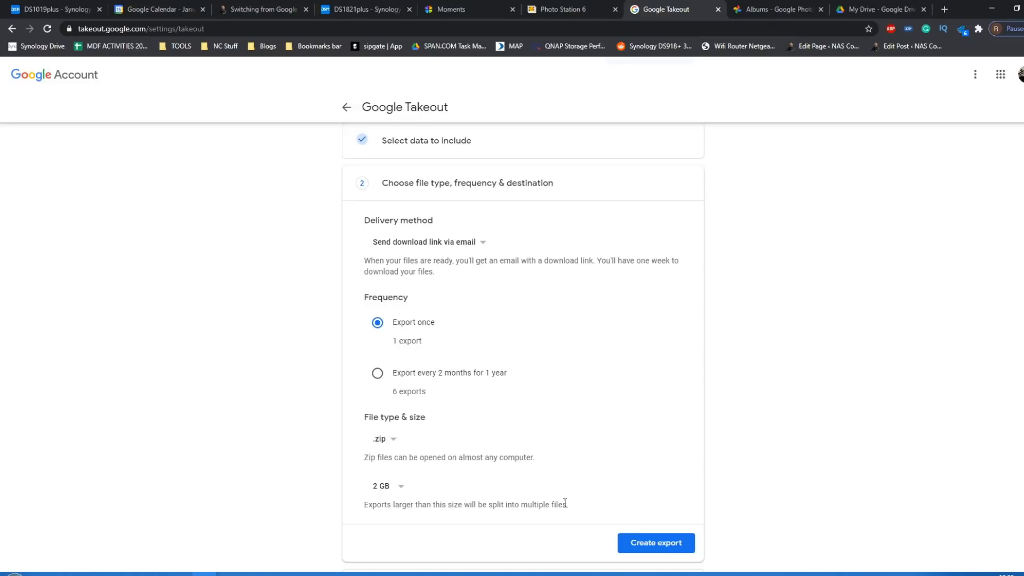
left_click(642, 541)
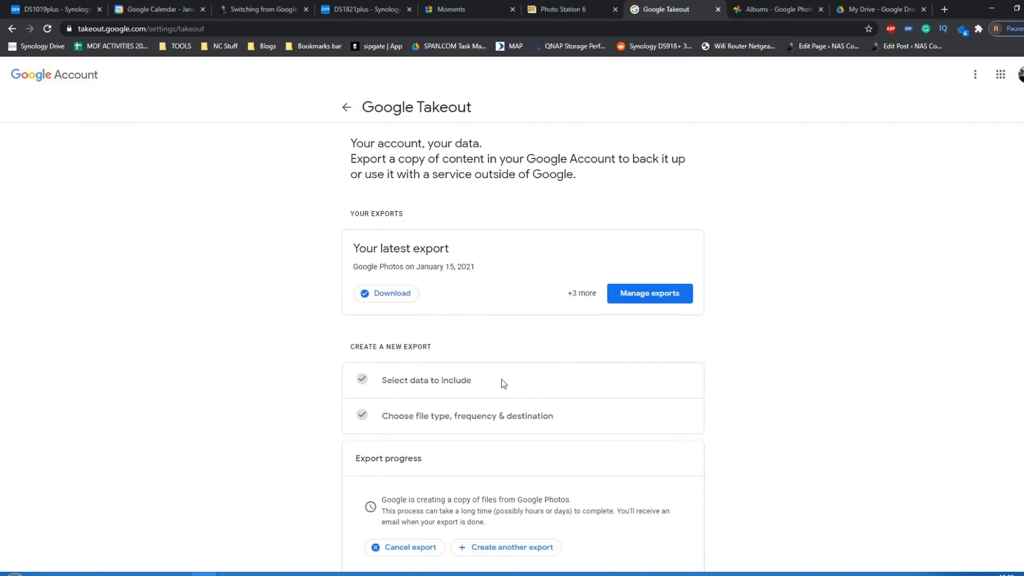
scroll(501, 379, "down", 1)
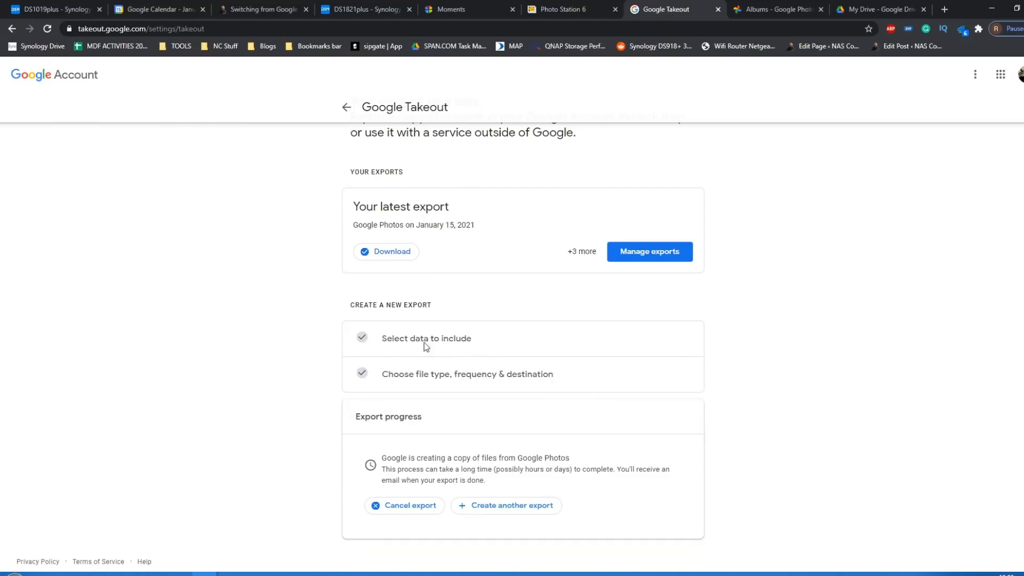
- Switch to the Downloads folder in File Explorer and open the Google Photos folder inside the extracted takeout-20210115T104008Z-001 folder
mouse_move(125, 572)
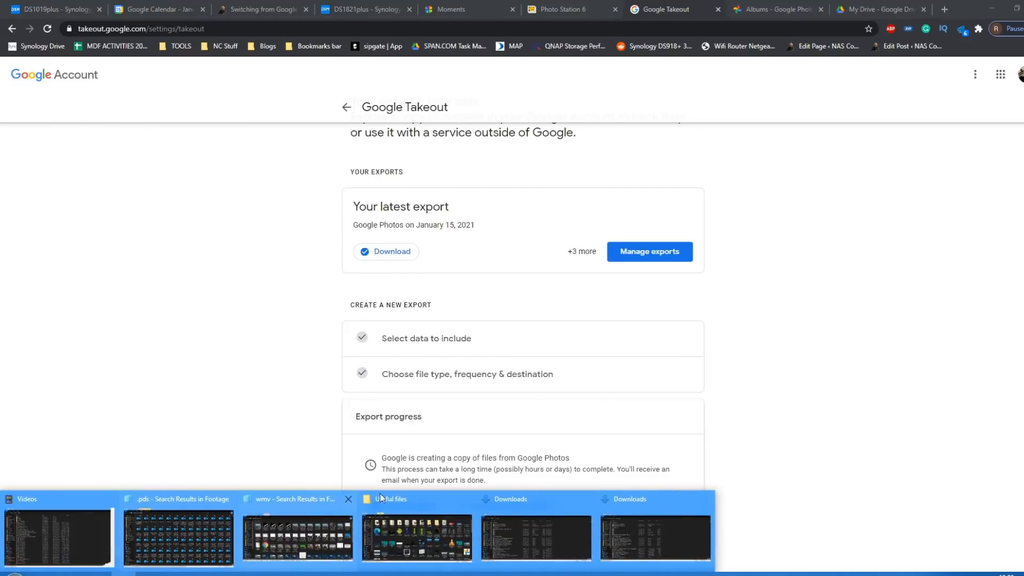
left_click(643, 504)
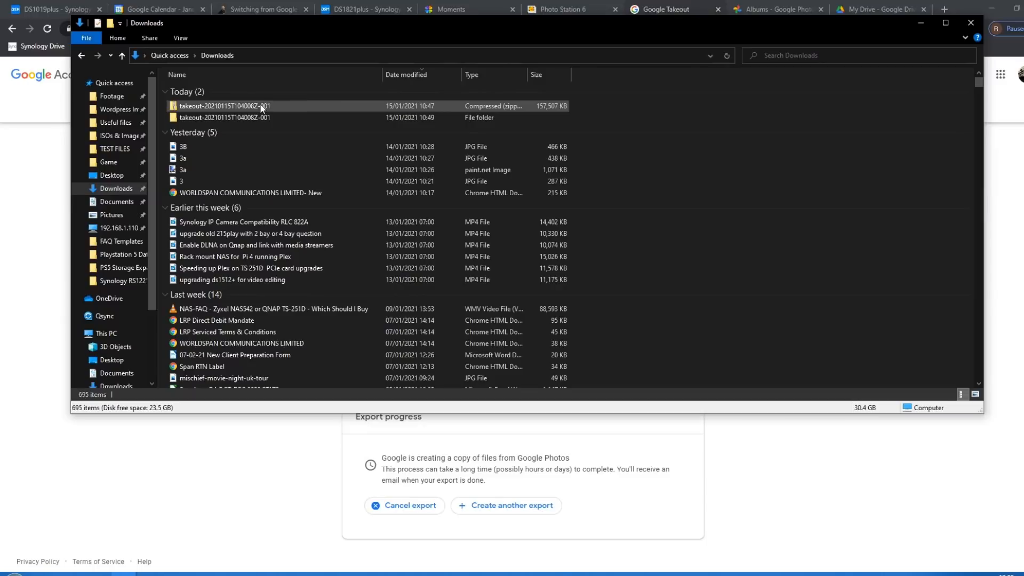
left_click(229, 108)
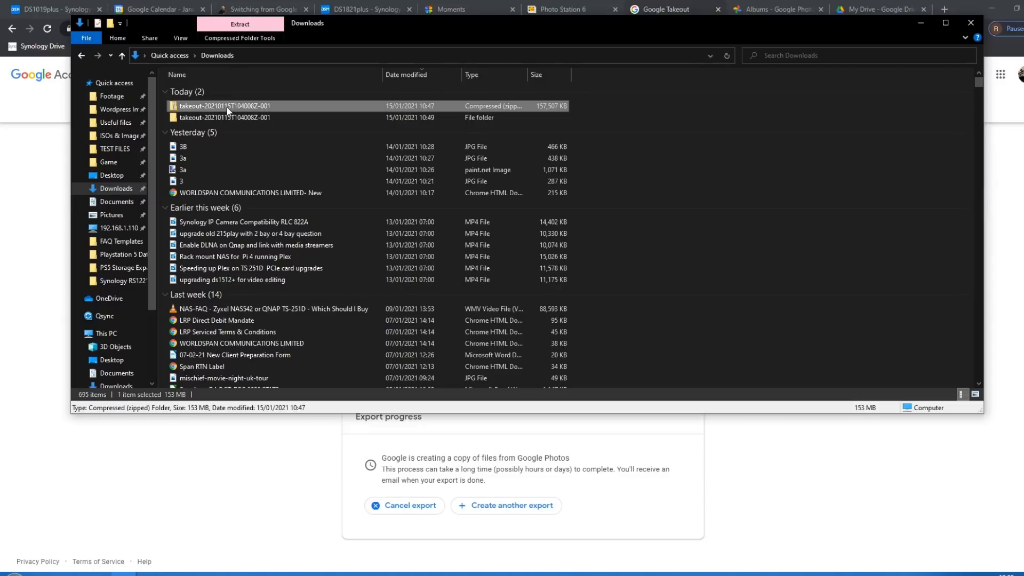
right_click(256, 106)
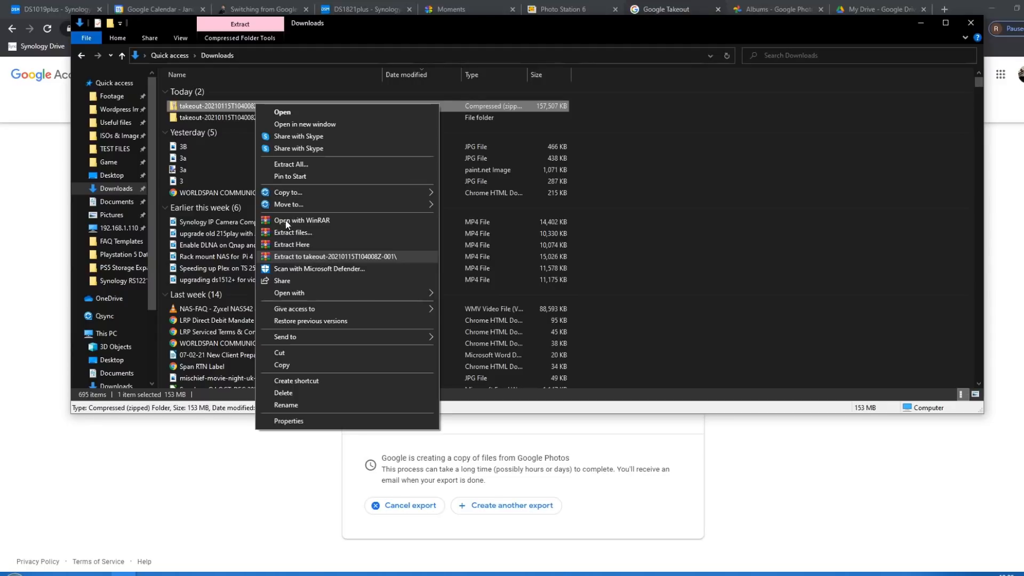
left_click(216, 119)
double_click(216, 119)
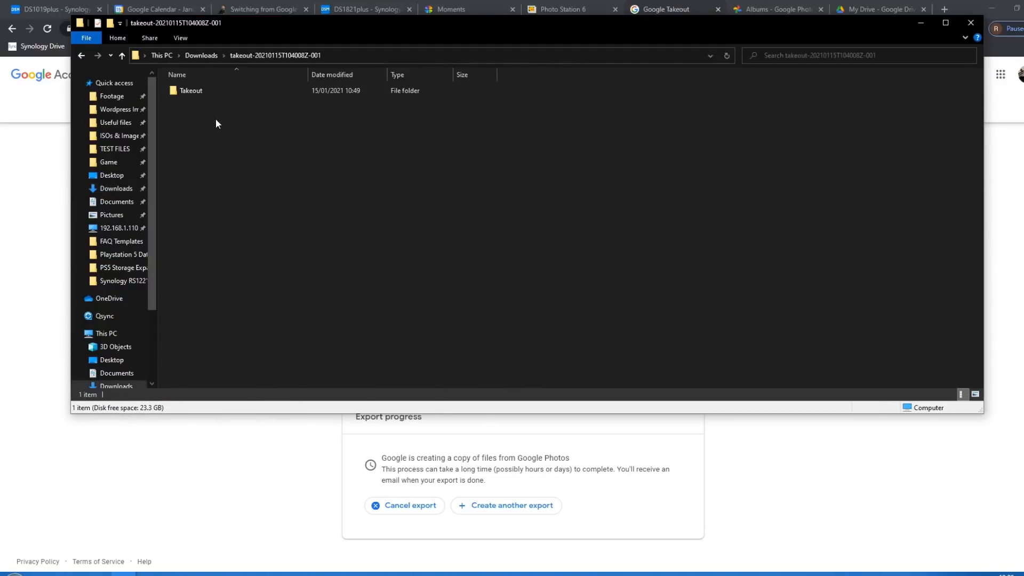
double_click(196, 95)
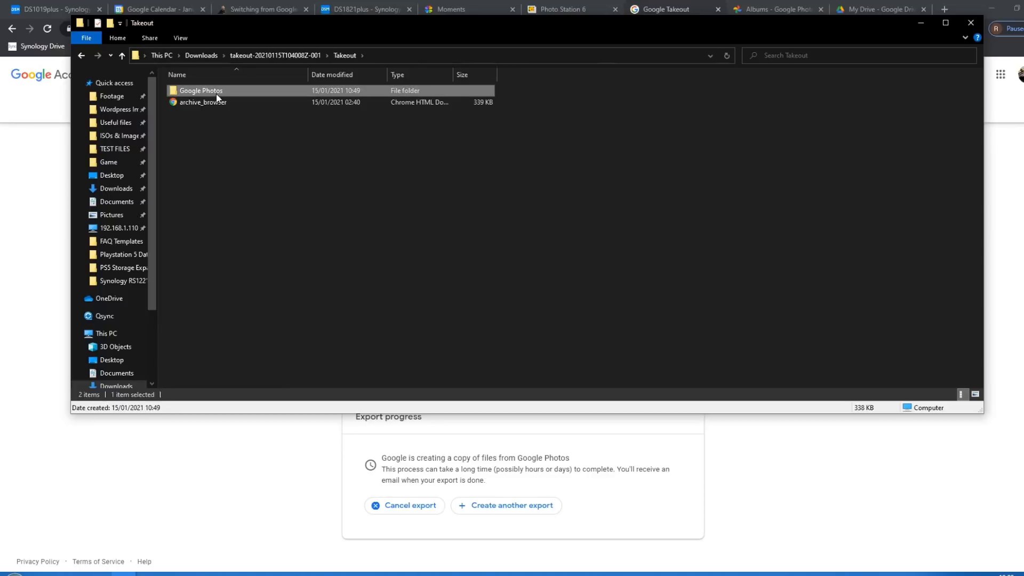
double_click(219, 94)
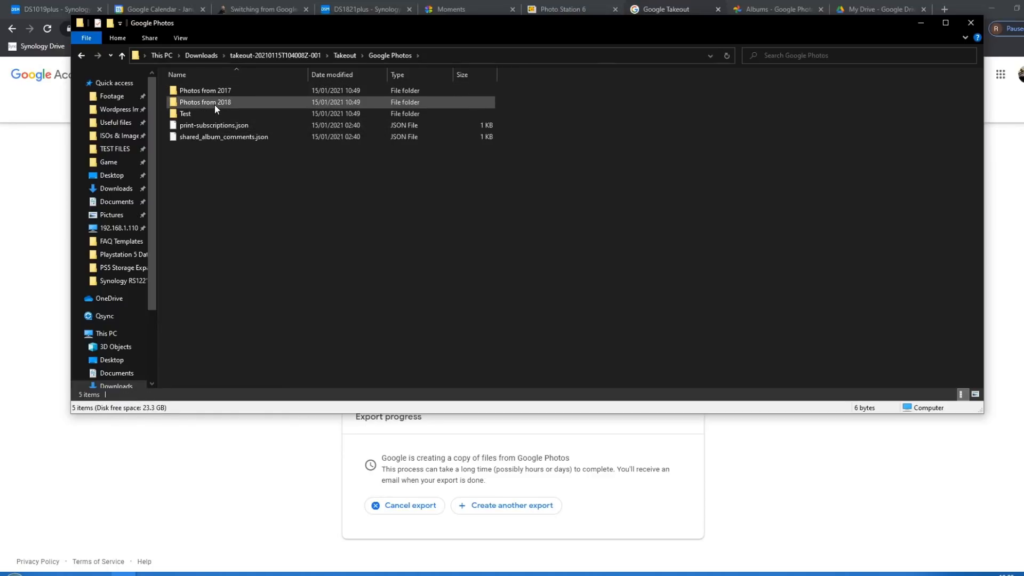
- Look into the Photos from 2017 and Photos from 2018 folders, displaying the 2018 files as image thumbnails
double_click(222, 89)
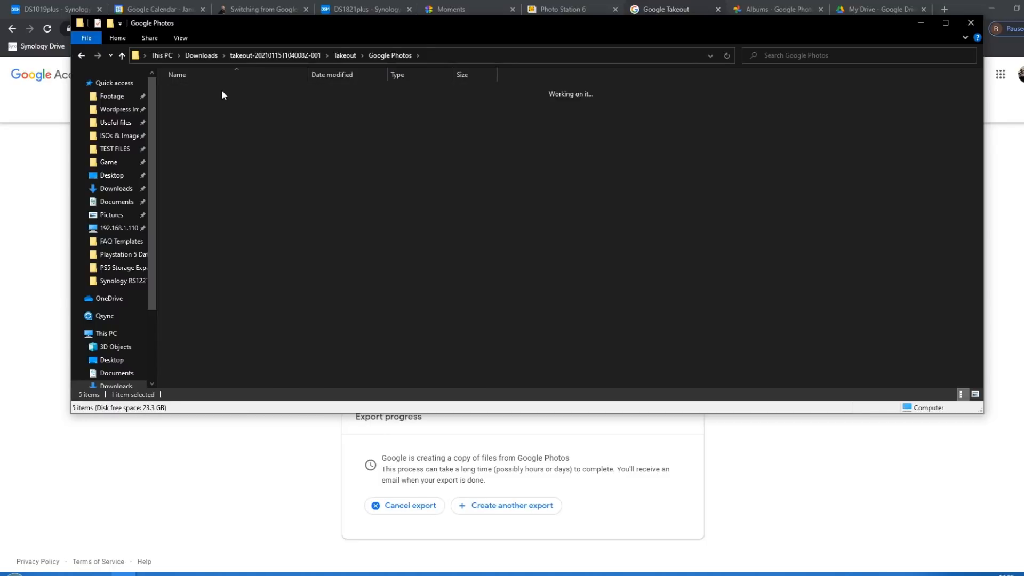
left_click(398, 55)
double_click(253, 101)
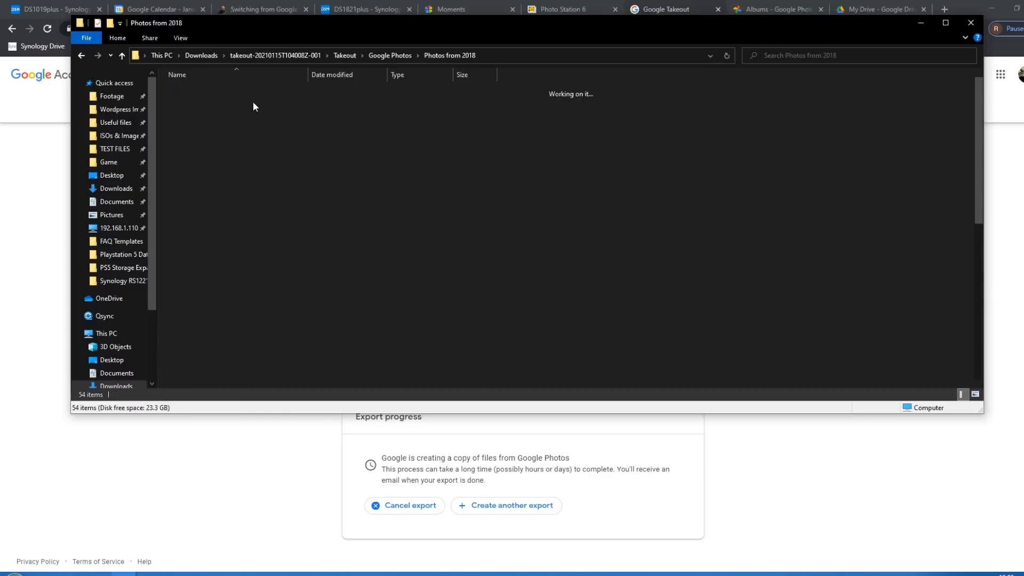
scroll(297, 160, "down", 4)
scroll(294, 173, "down", 8)
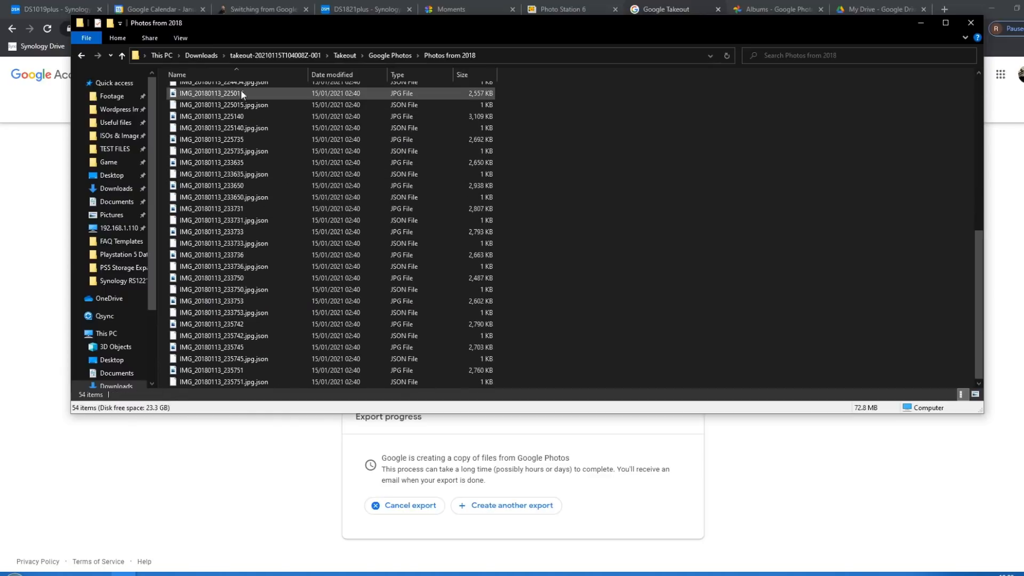
left_click(180, 38)
left_click(285, 51)
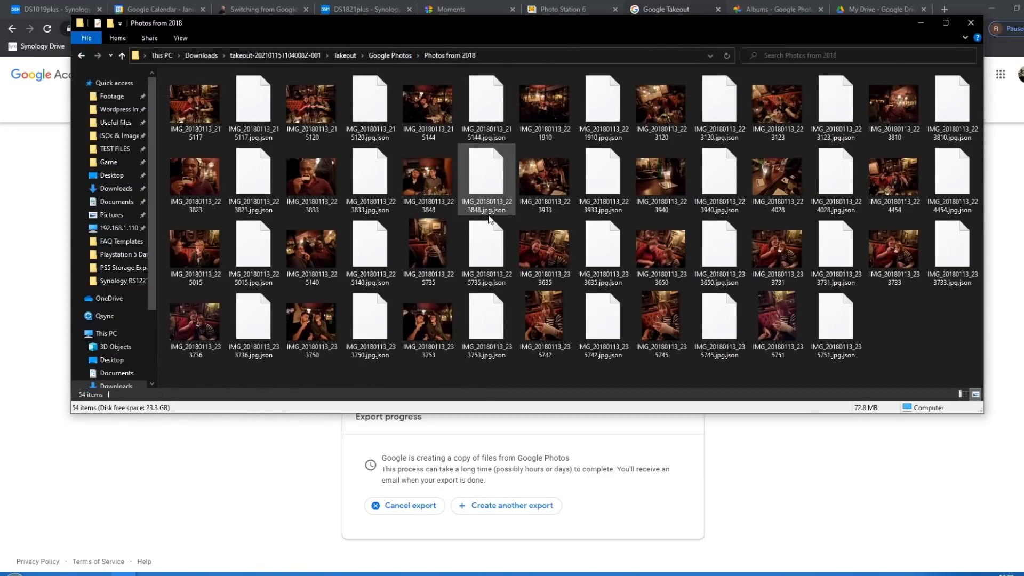
- Go back up to the Downloads folder and minimize the File Explorer window
left_click(385, 56)
left_click(203, 55)
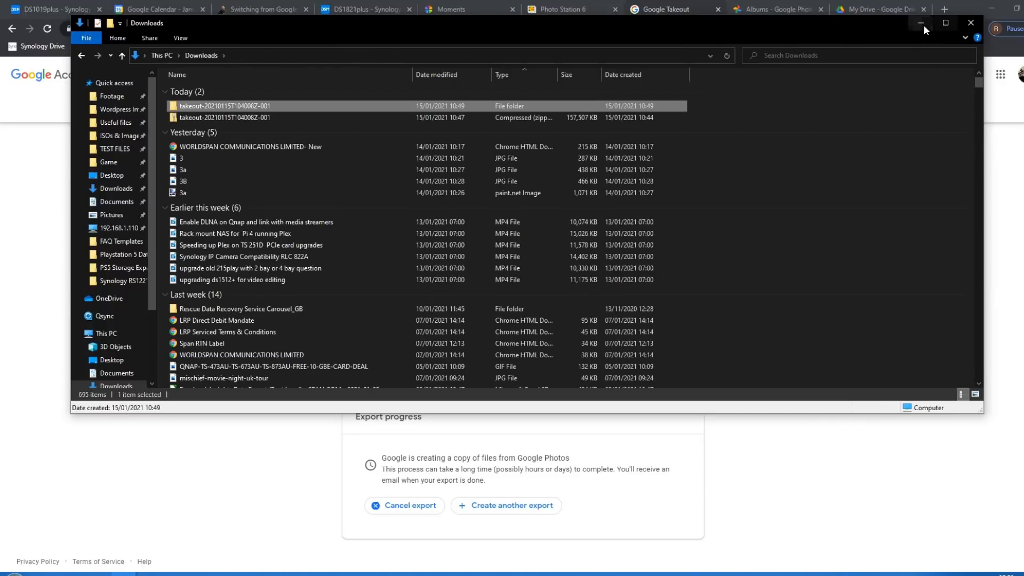
left_click(922, 24)
- Switch to the DS1821plus desktop, open File Station and show the contents of the photo shared folder
left_click(371, 6)
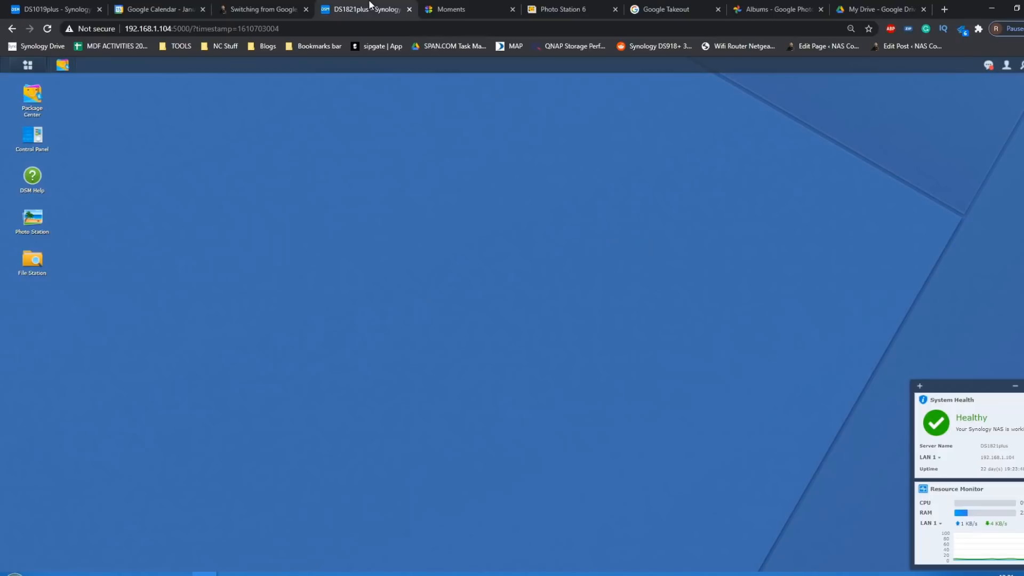
left_click(32, 260)
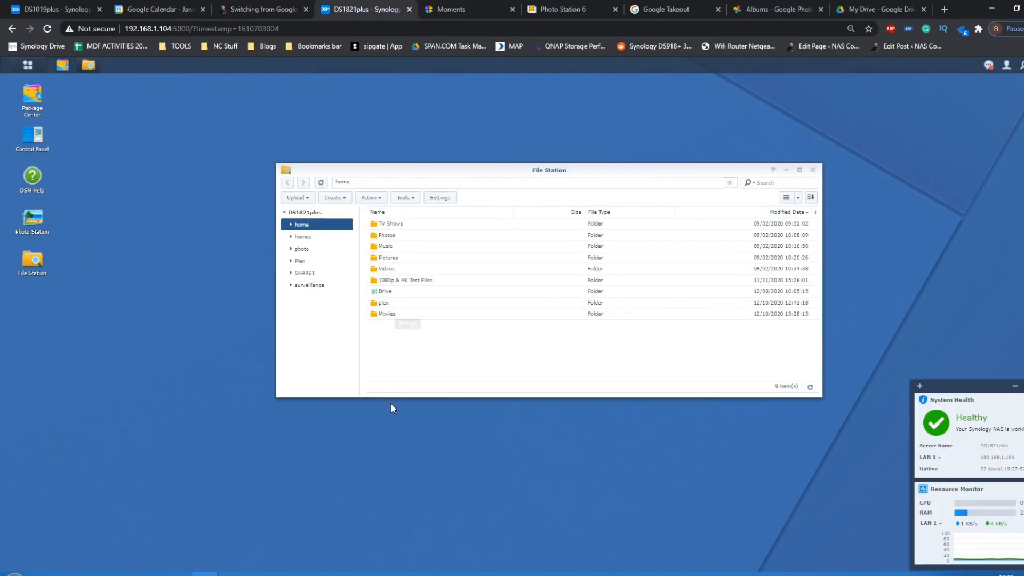
left_click(301, 239)
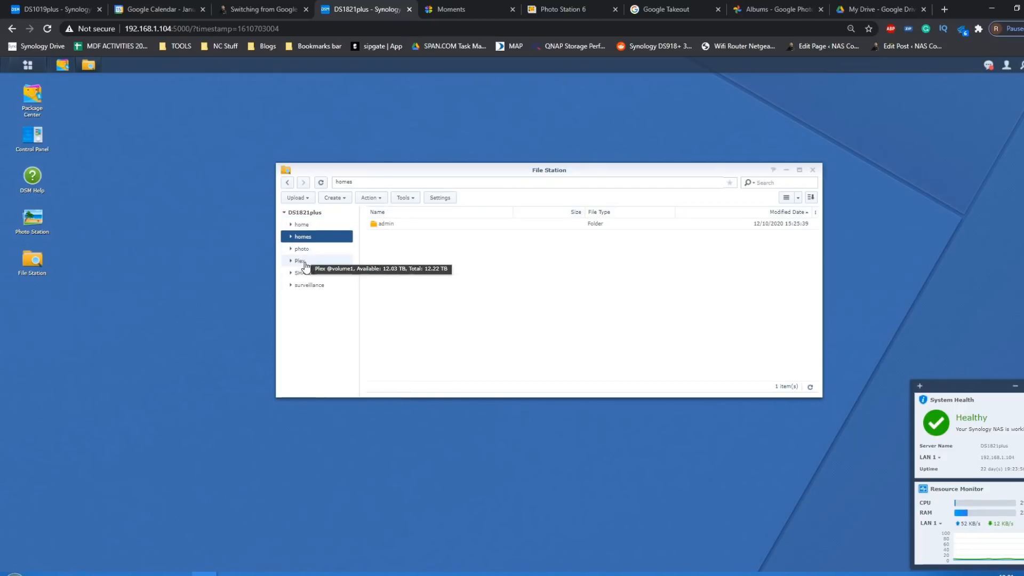
left_click(304, 250)
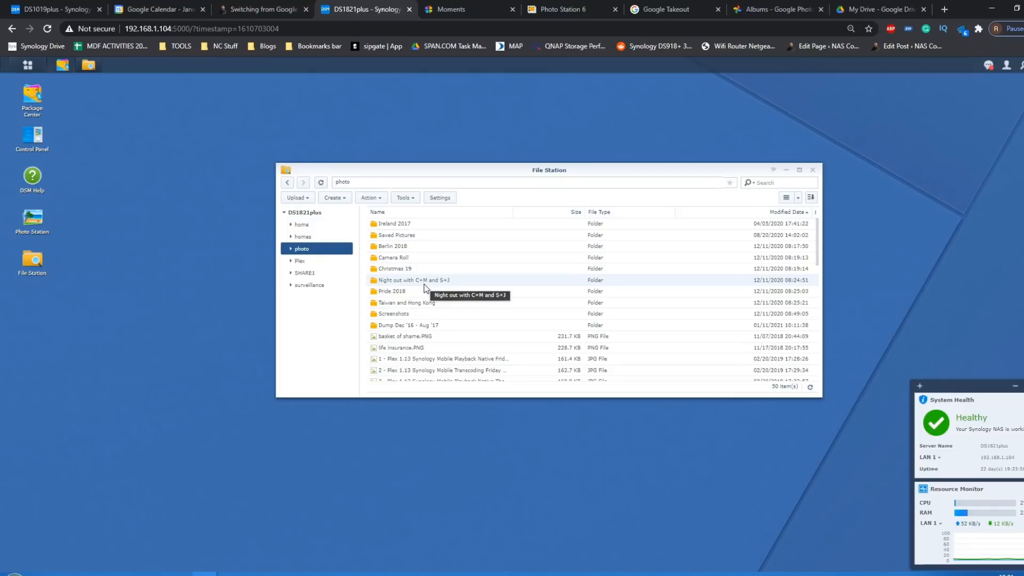
- Bring back the Downloads window, open the extracted takeout's Google Photos folder and place the window beside File Station
mouse_move(123, 573)
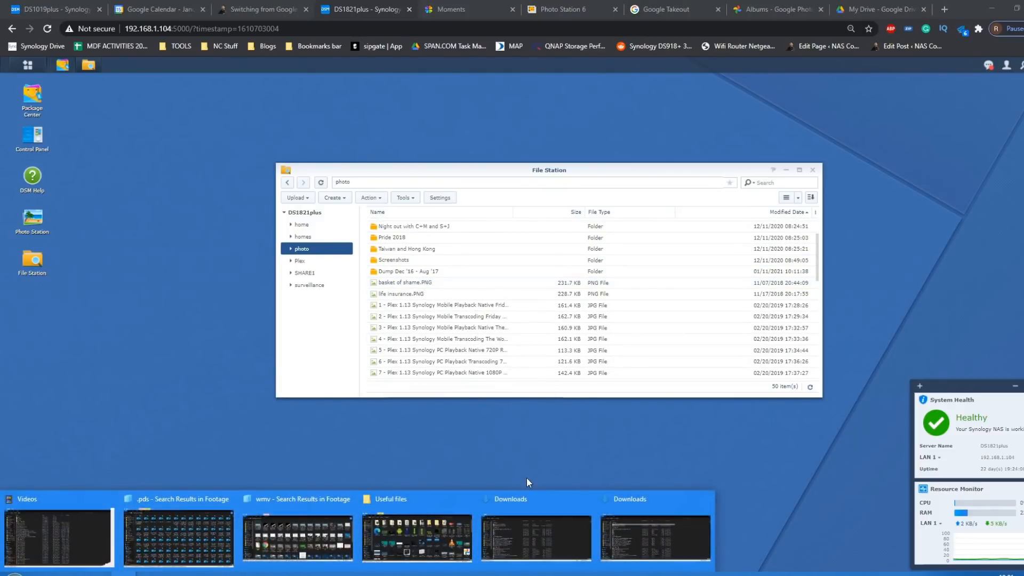
left_click(635, 521)
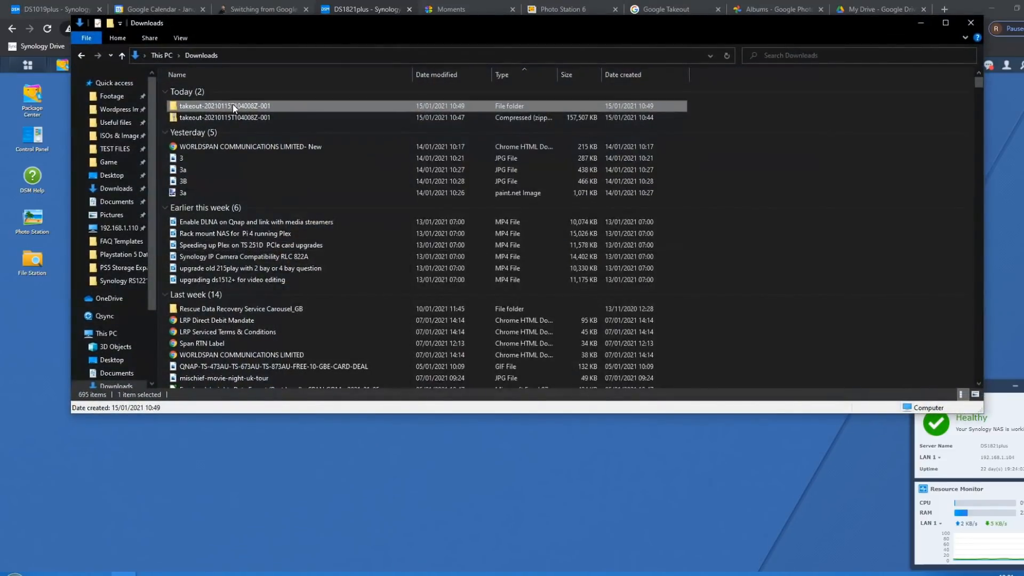
double_click(232, 105)
double_click(202, 93)
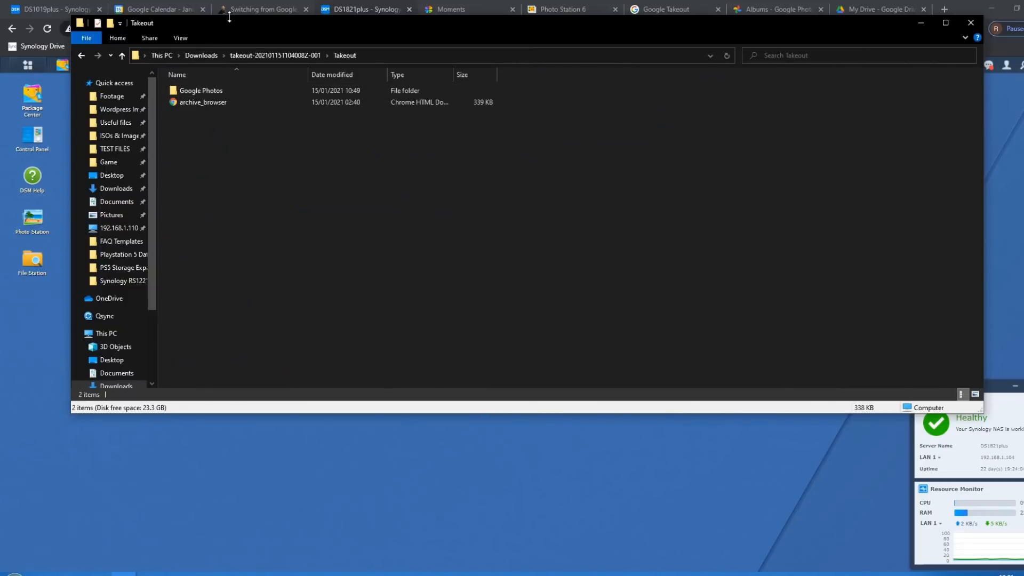
left_click_drag(240, 33, 652, 145)
left_click(616, 210)
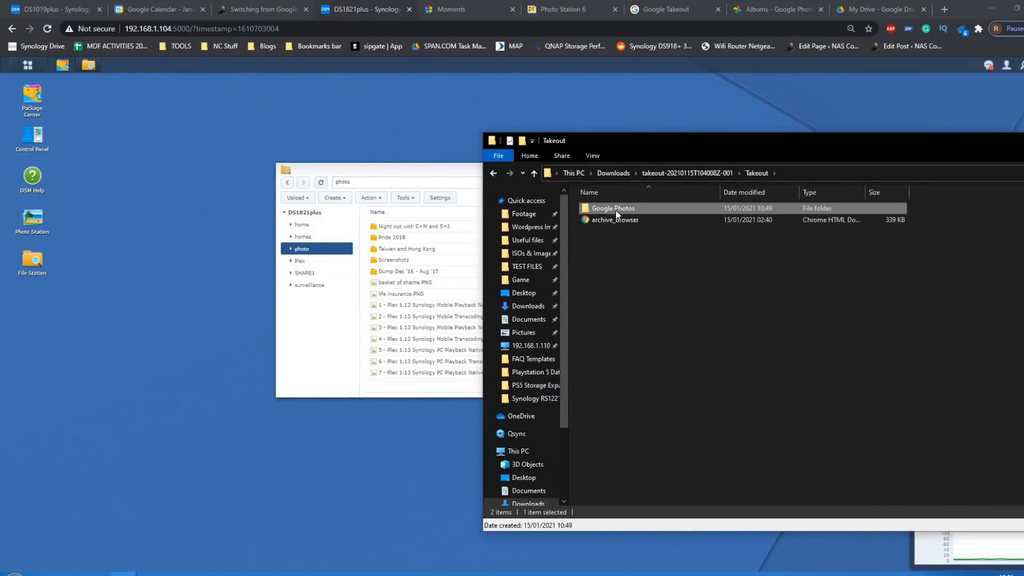
double_click(616, 210)
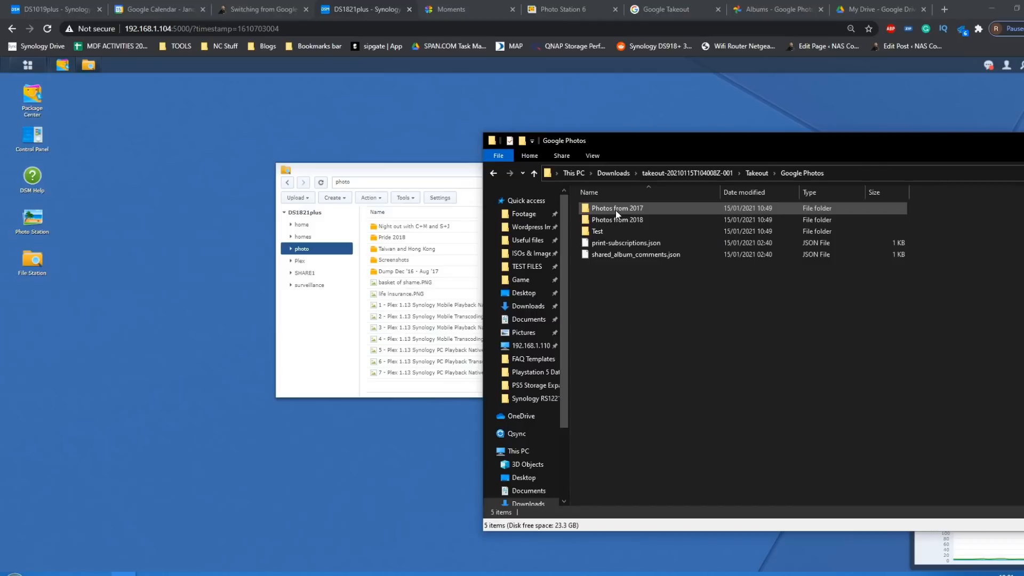
- Upload the Photos from 2017 and Photos from 2018 folders into the NAS photo folder, overwriting files with the same names
left_click(640, 208)
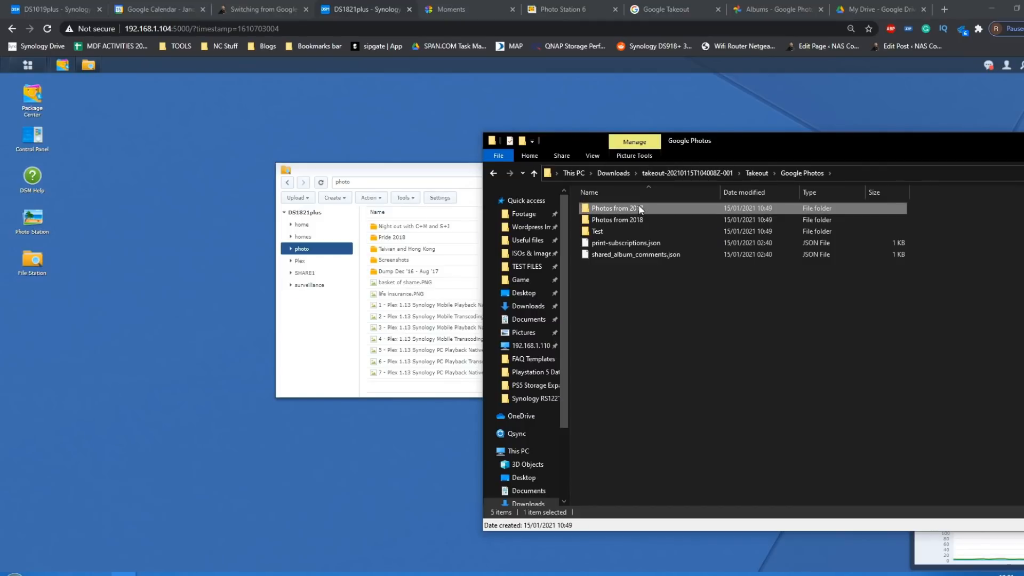
left_click(638, 219, "shift")
right_click(639, 219)
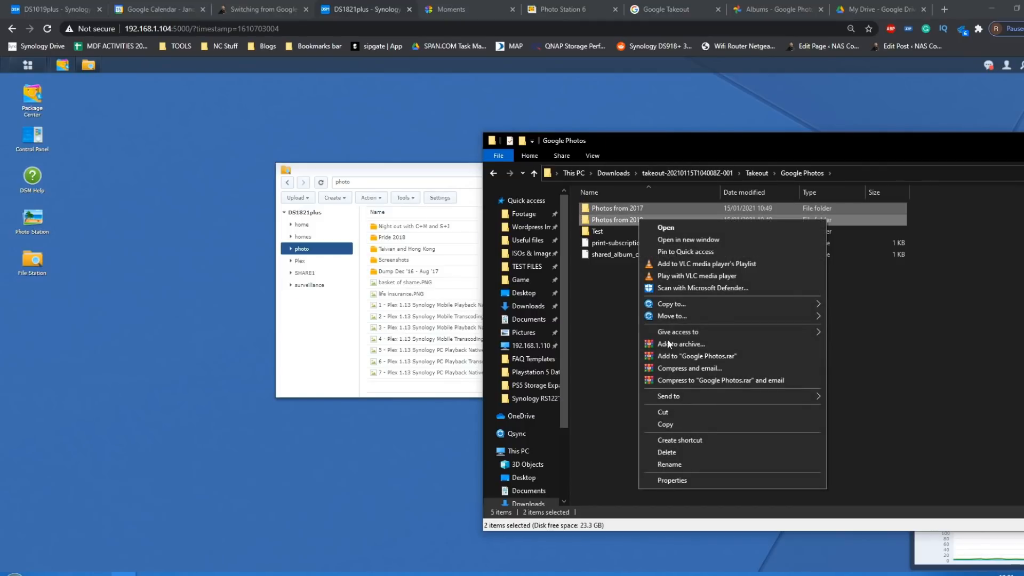
left_click_drag(601, 207, 406, 334)
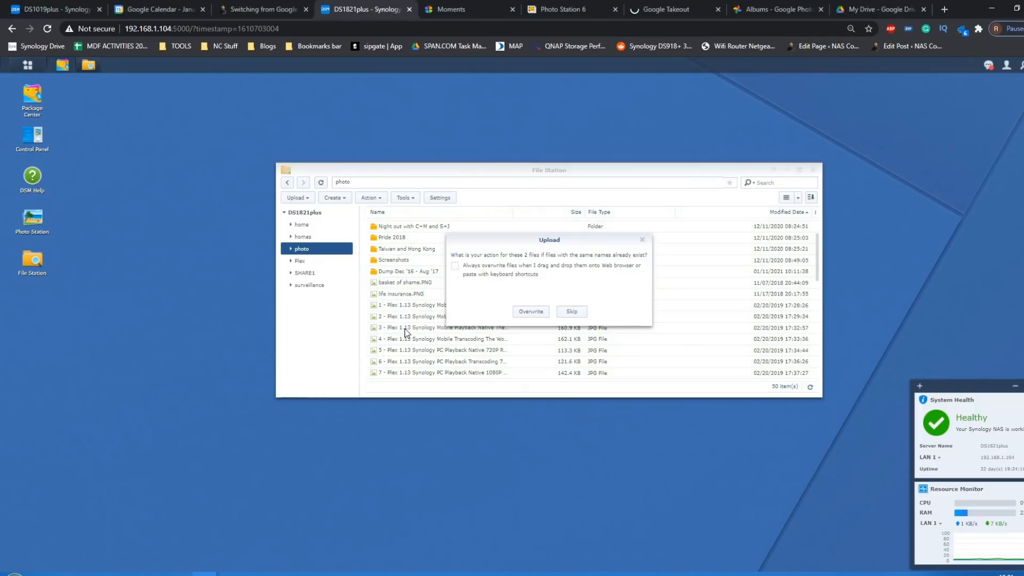
left_click(529, 314)
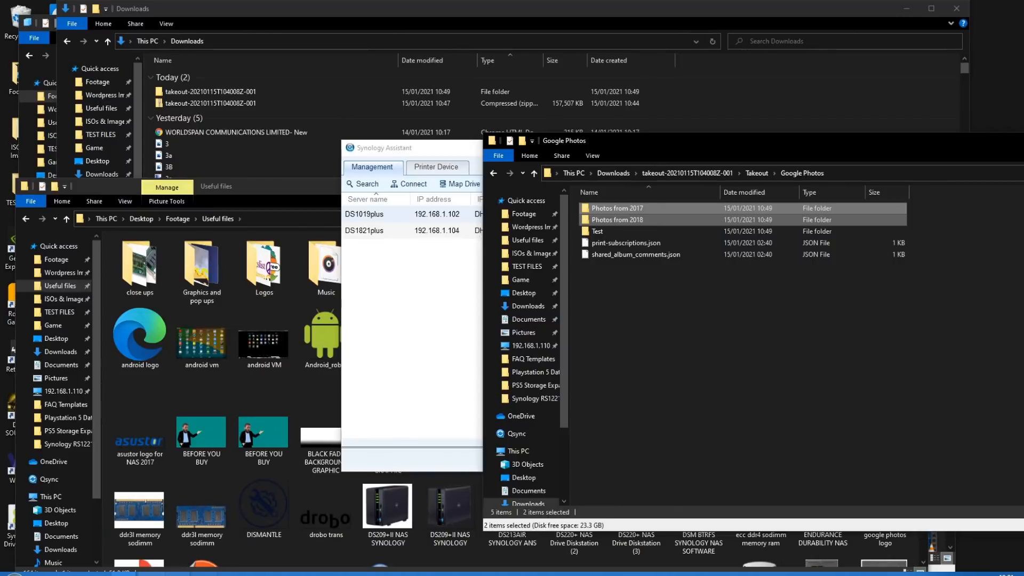
- Return to the DS1821plus desktop and show the progress of the photo folder upload
left_click(205, 574)
left_click(293, 540)
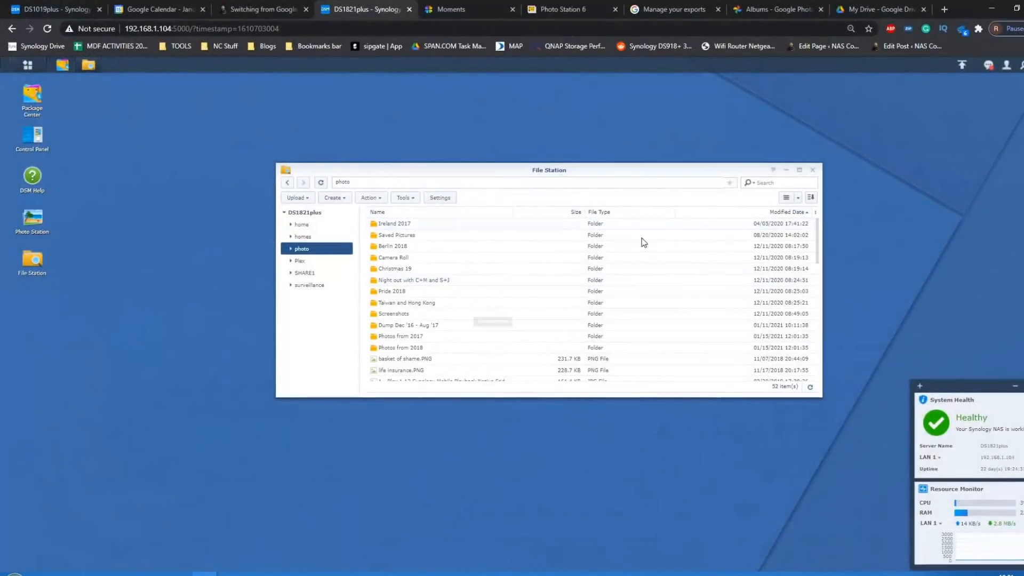
left_click(963, 66)
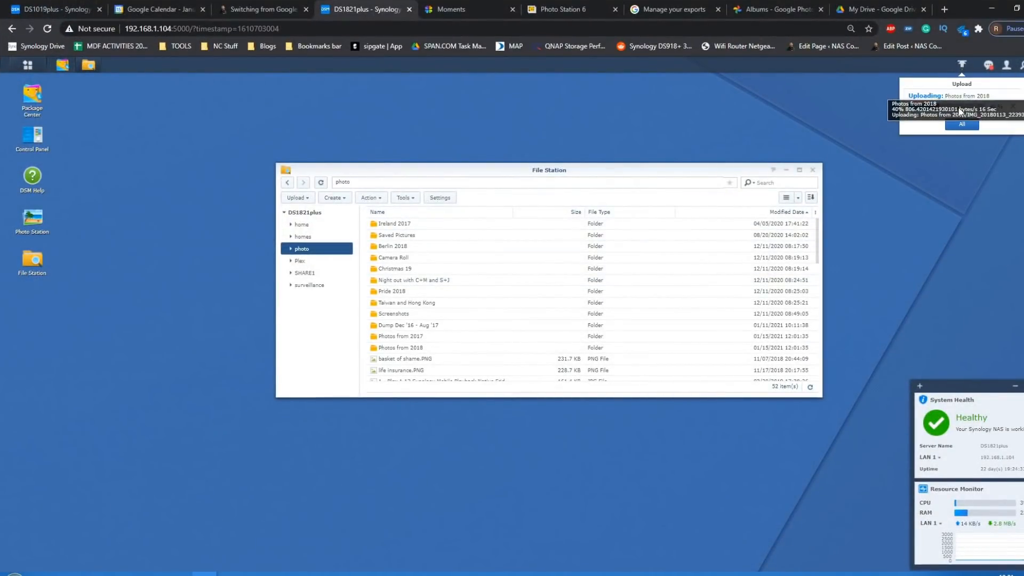
- Place the Photo Station 6 tab before Moments and compare the Photo Station albums with the Moments timeline
left_click_drag(578, 12, 472, 6)
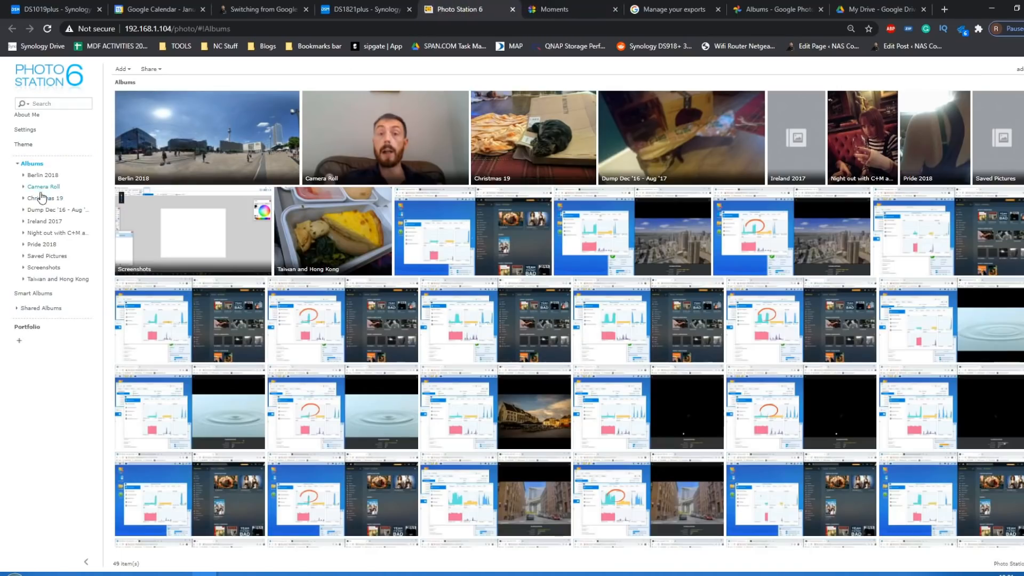
left_click(52, 268)
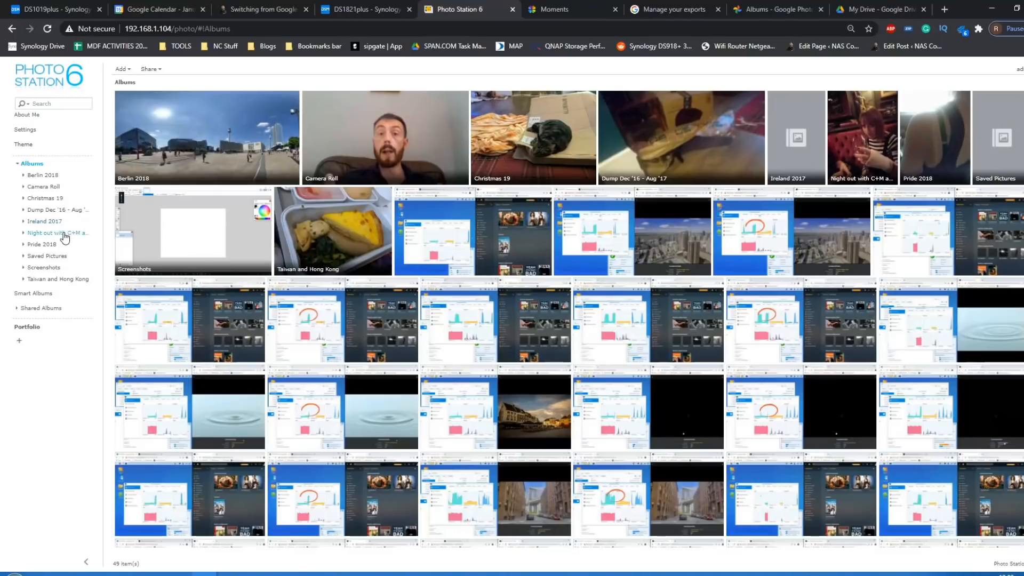
left_click(366, 9)
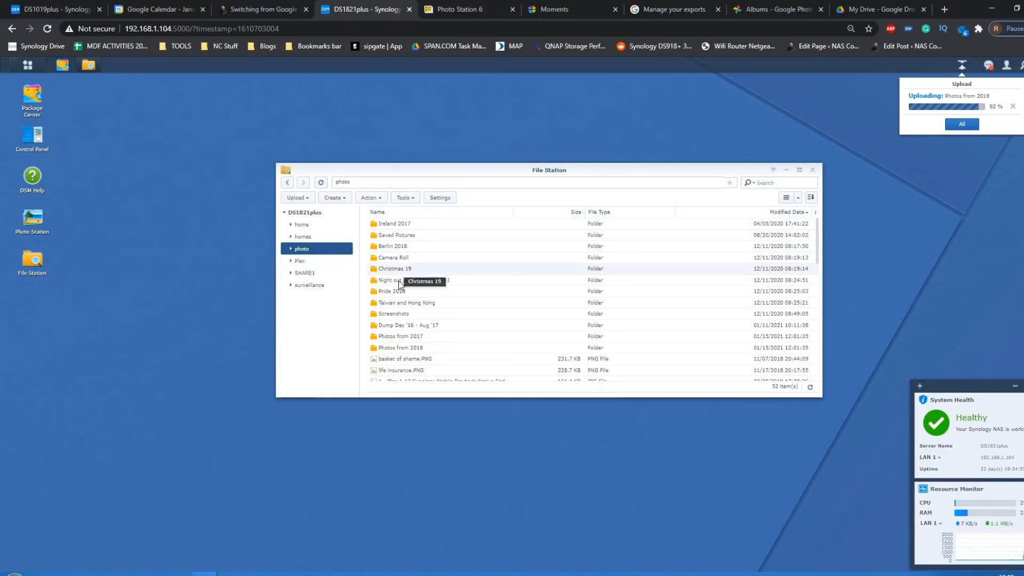
left_click(597, 8)
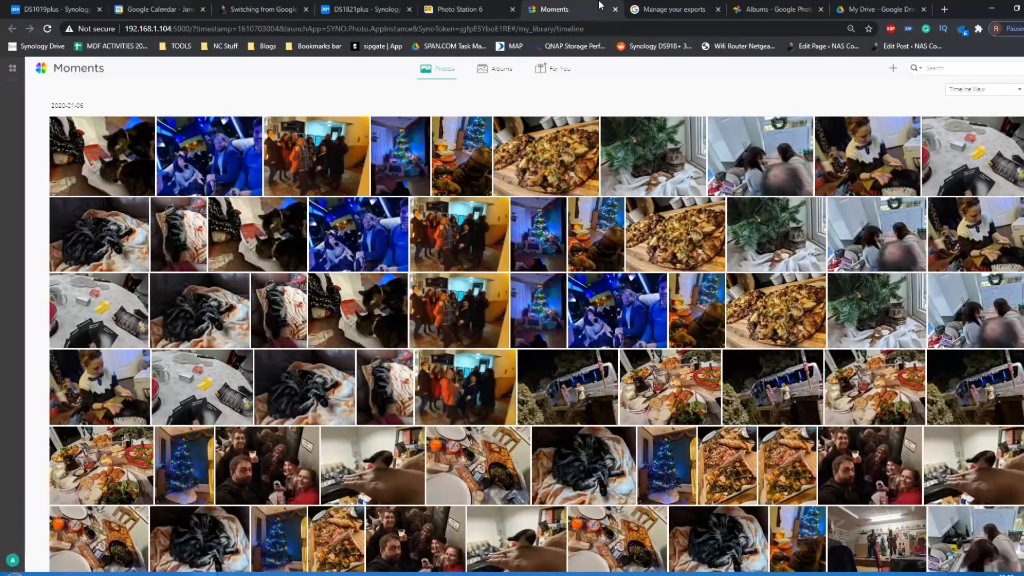
left_click(480, 8)
left_click(549, 8)
left_click(449, 7)
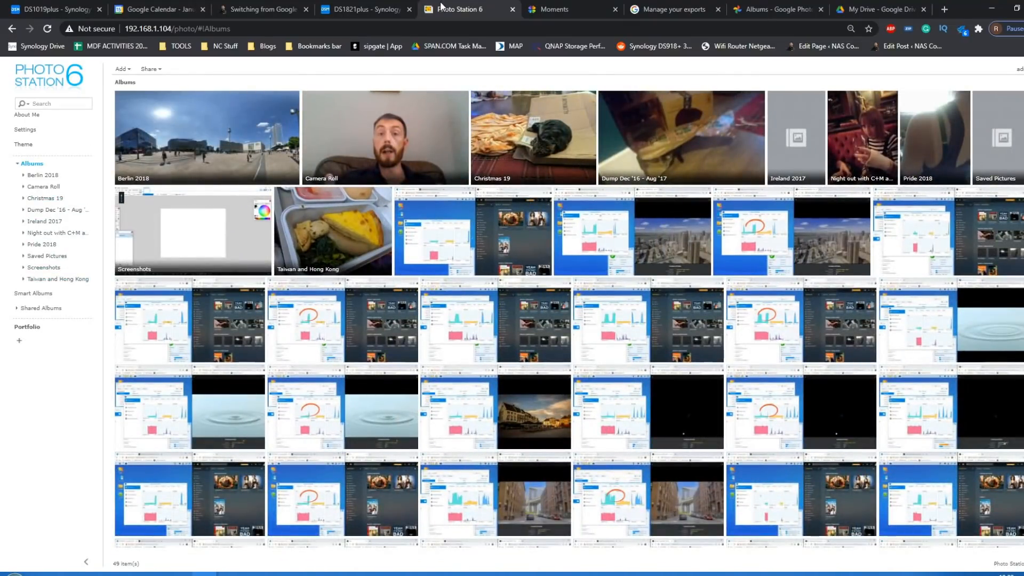
- Browse all packages in the DS1821plus Package Center and open the Cloud Sync details page
left_click(356, 6)
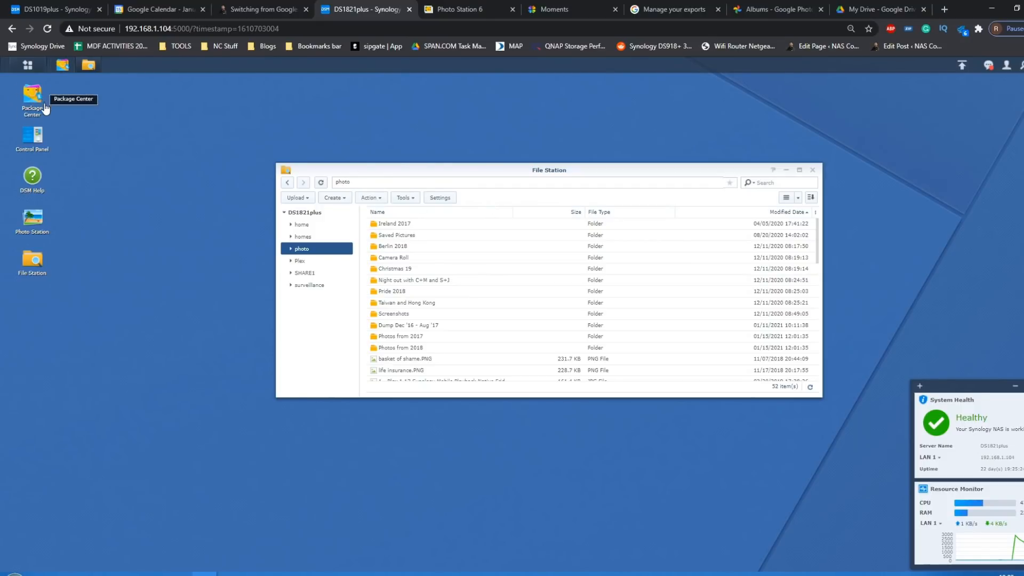
left_click(30, 98)
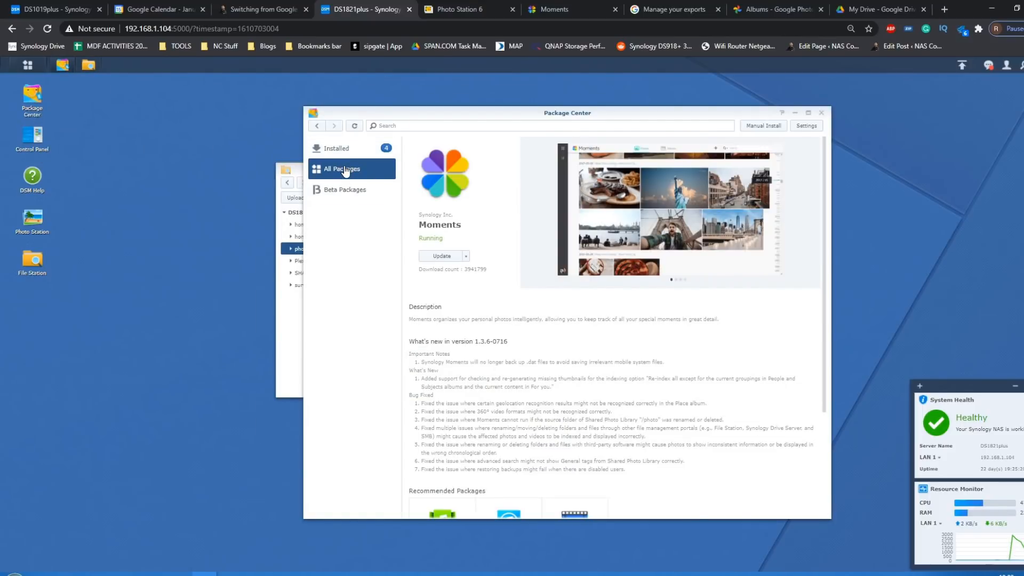
left_click(343, 168)
scroll(586, 288, "down", 10)
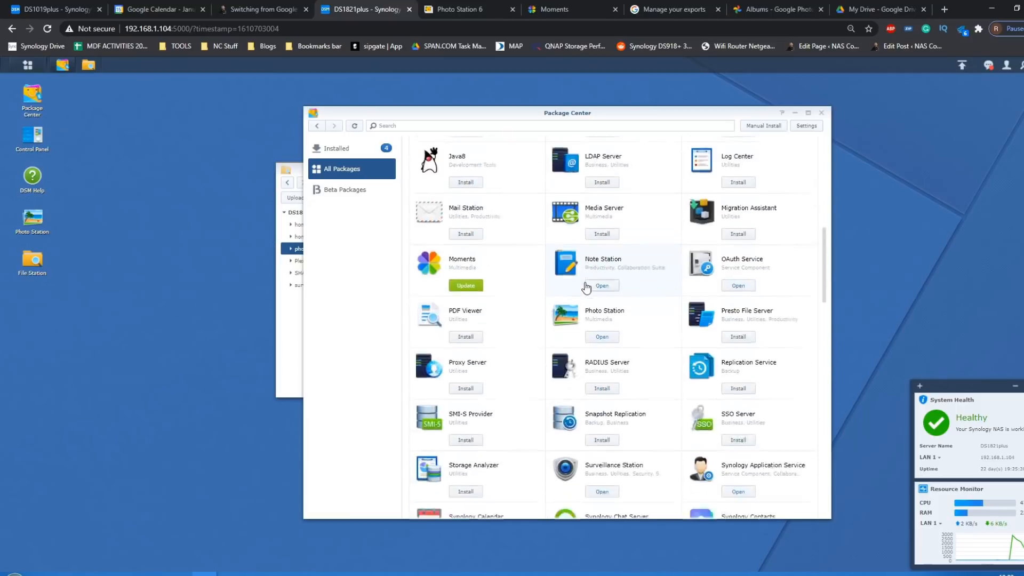
scroll(586, 288, "up", 10)
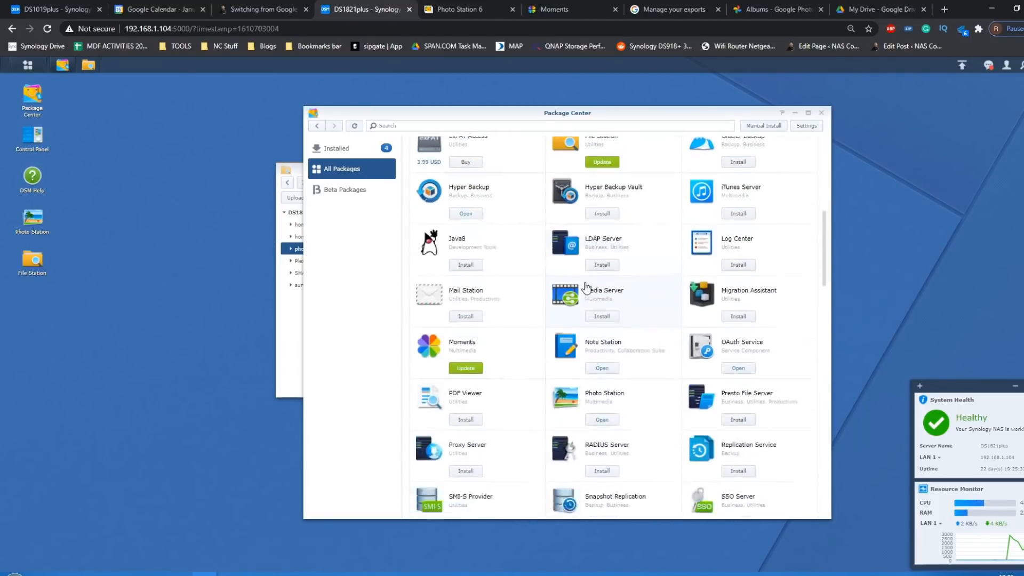
scroll(643, 245, "up", 6)
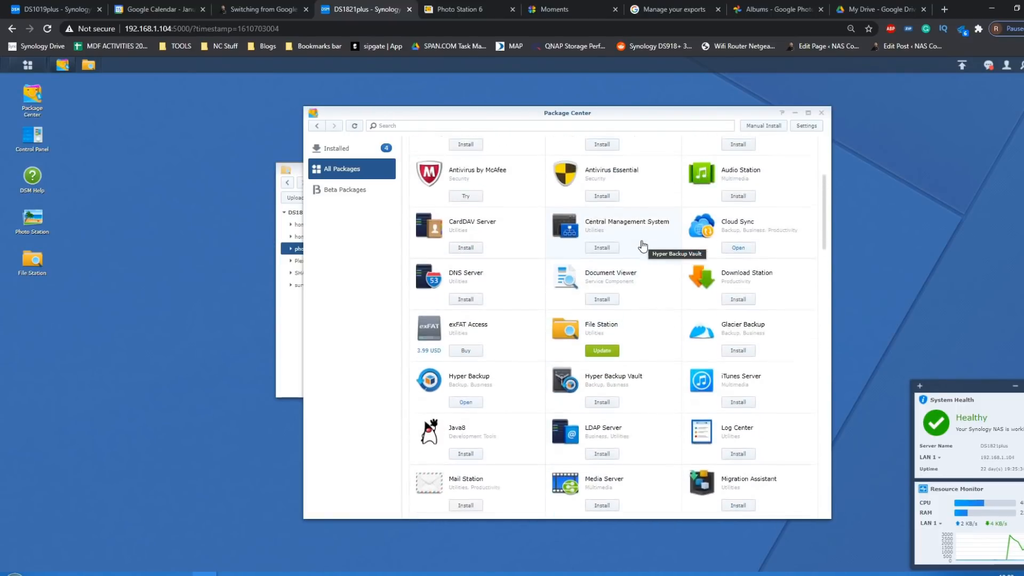
scroll(643, 246, "down", 3)
scroll(642, 245, "down", 1)
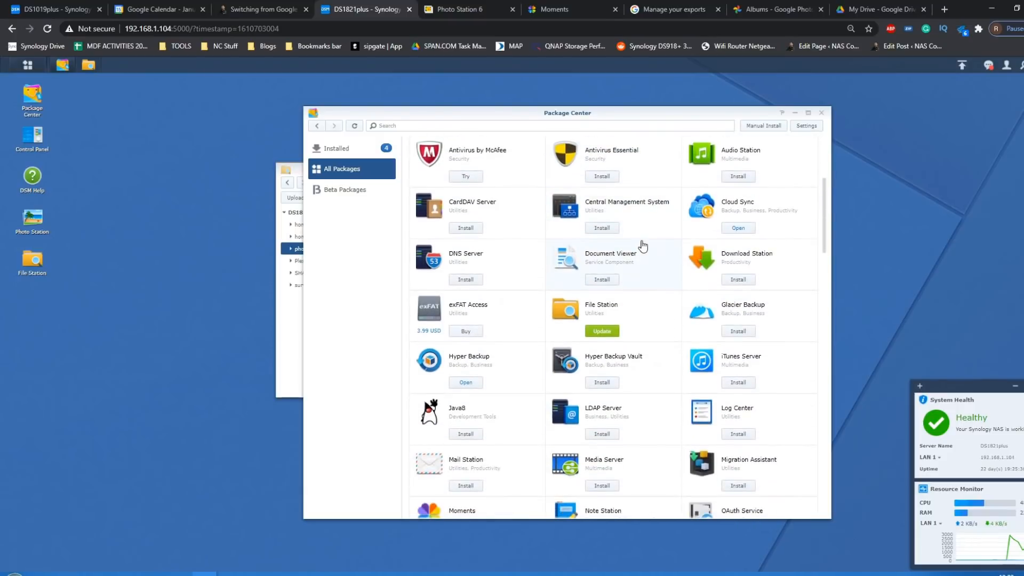
left_click(716, 208)
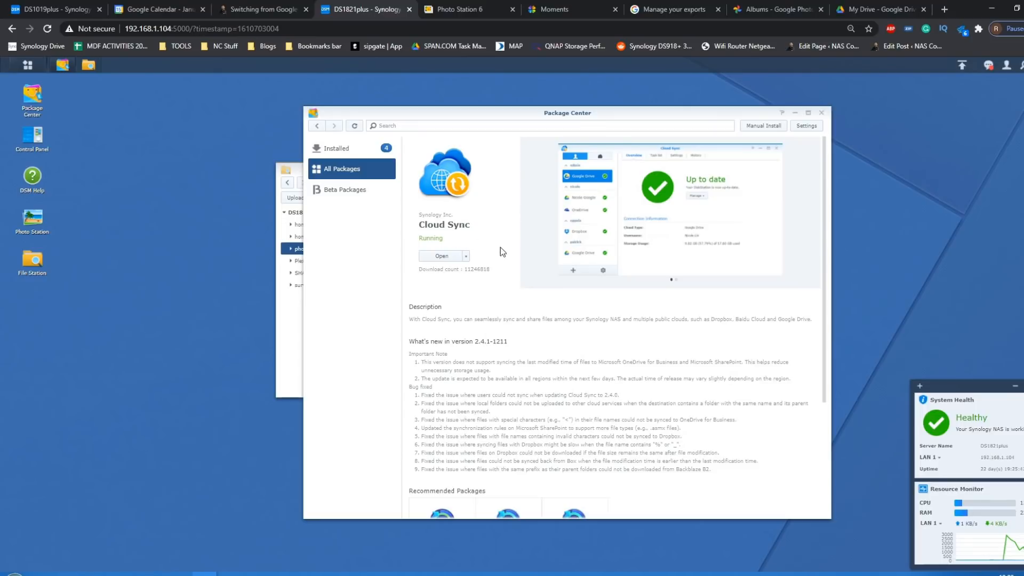
- Launch Cloud Sync on the NAS, then glance at My Drive in Google Drive and return to the provider list
left_click(28, 65)
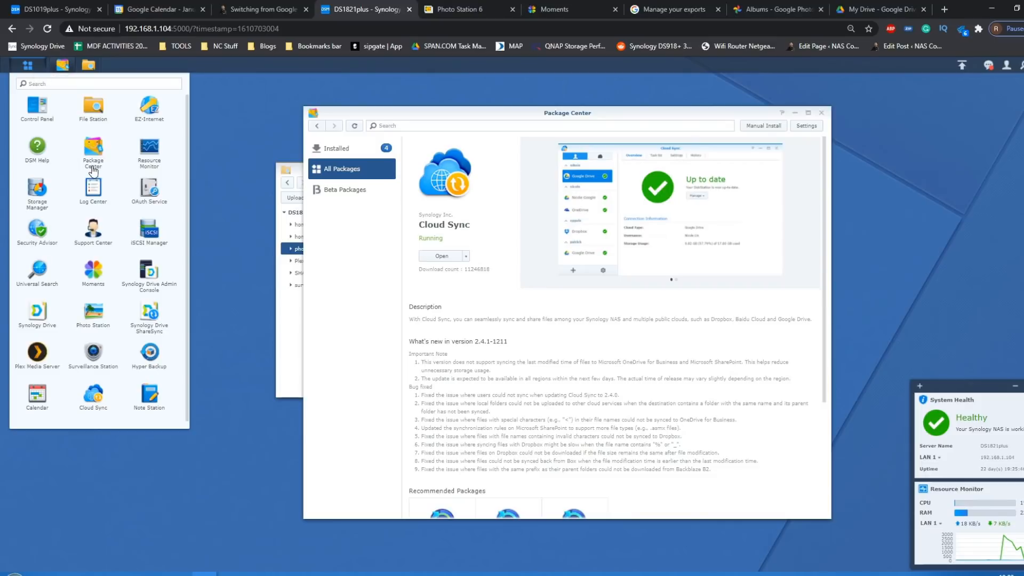
left_click(93, 403)
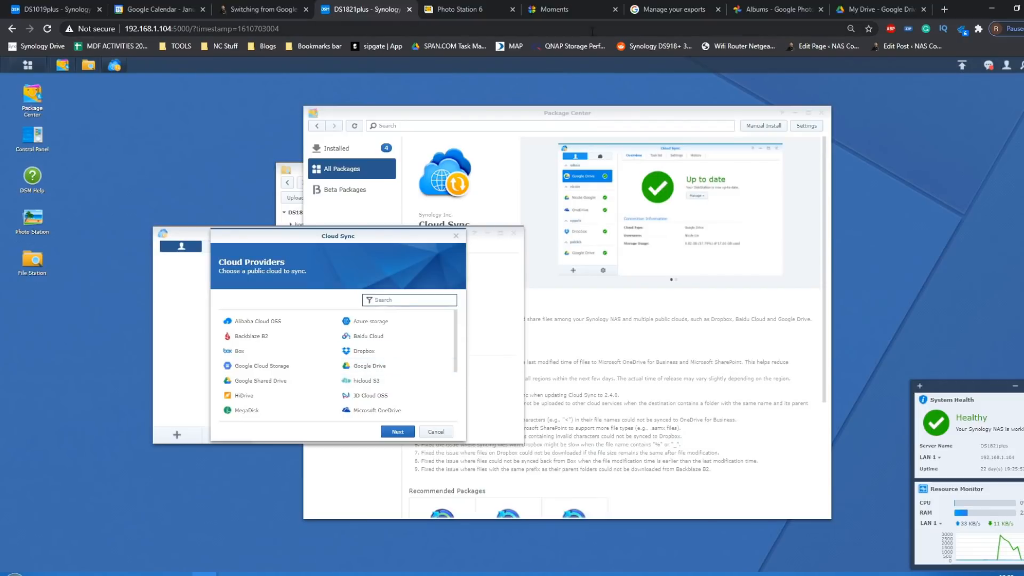
left_click(880, 9)
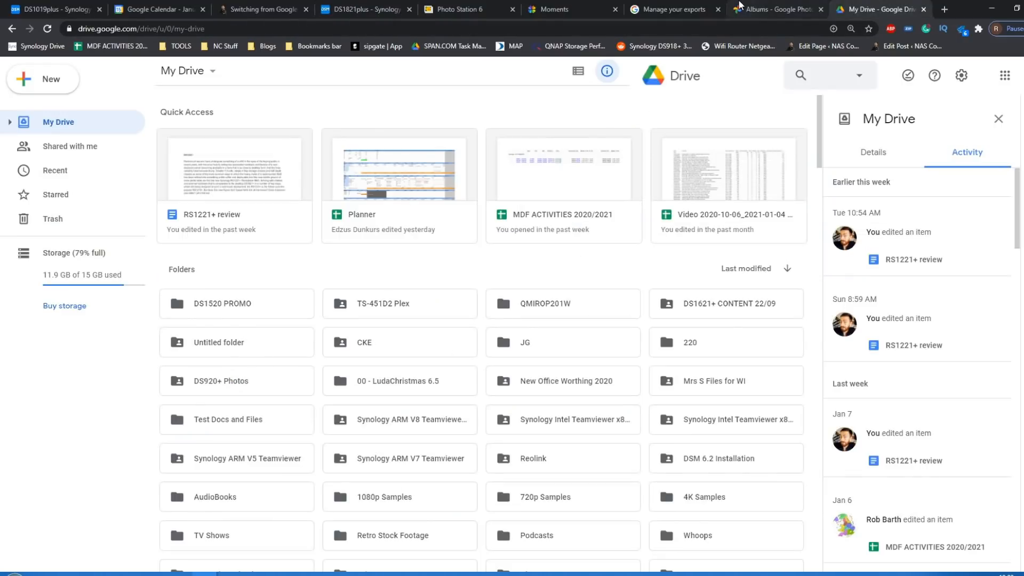
left_click(389, 5)
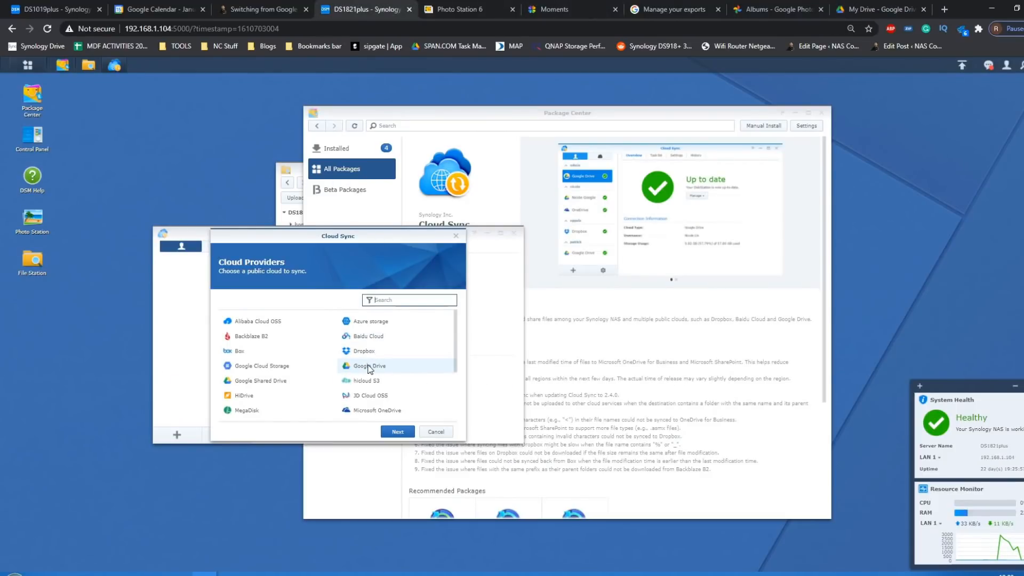
- Look through the available cloud providers, choose Google Drive as the public cloud to sync and proceed to Google sign-in
scroll(371, 364, "down", 1)
scroll(372, 364, "down", 3)
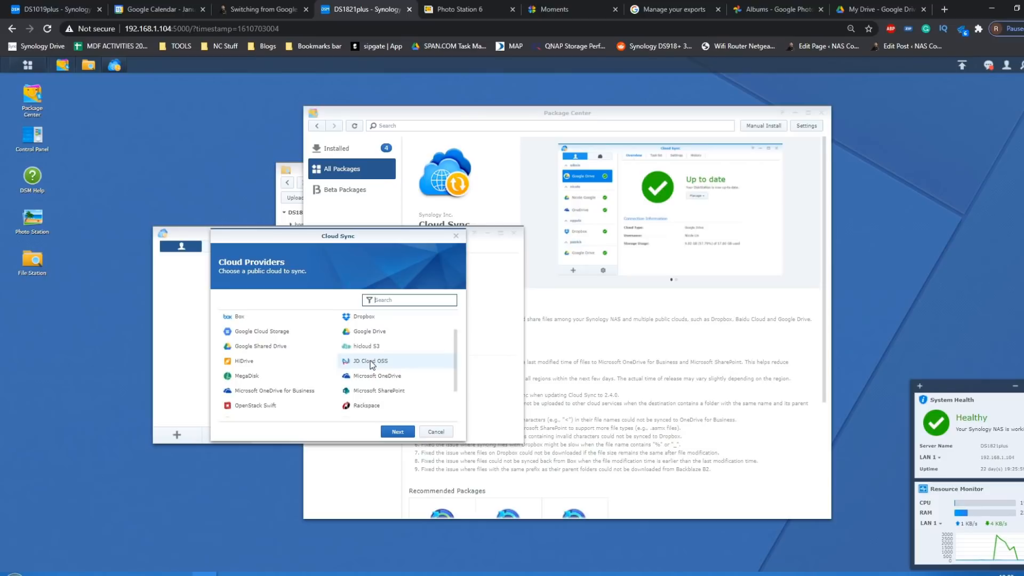
scroll(372, 364, "up", 5)
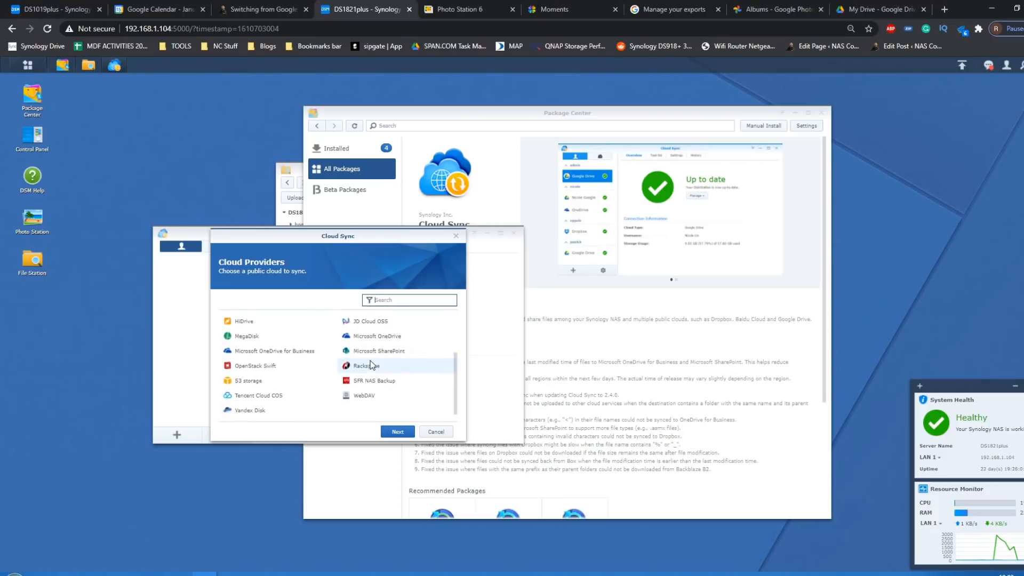
left_click(363, 368)
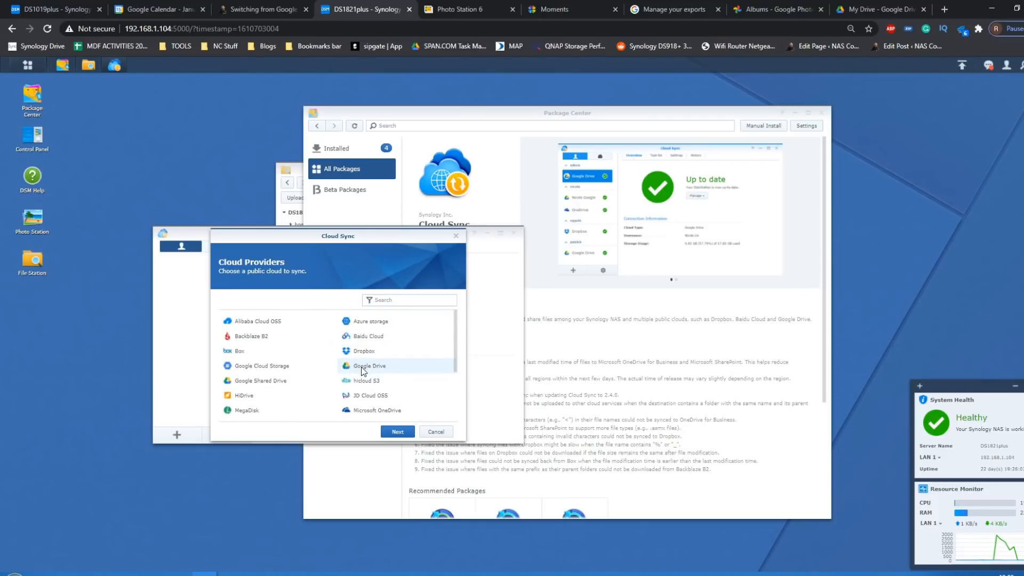
left_click(395, 431)
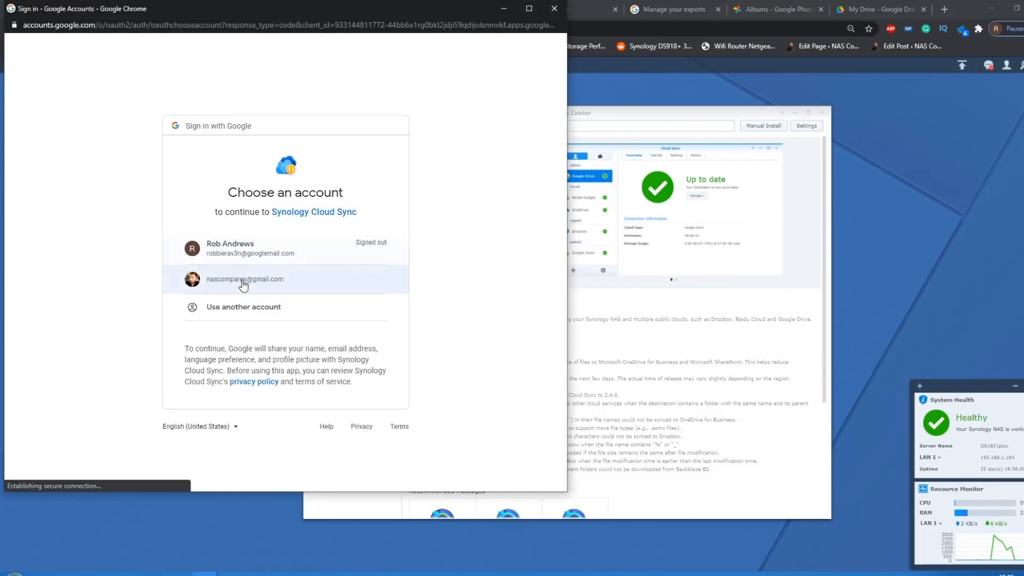
- Choose the already signed-in Google account, allow Synology Cloud Sync to access its Drive files and continue to the task settings
left_click(244, 282)
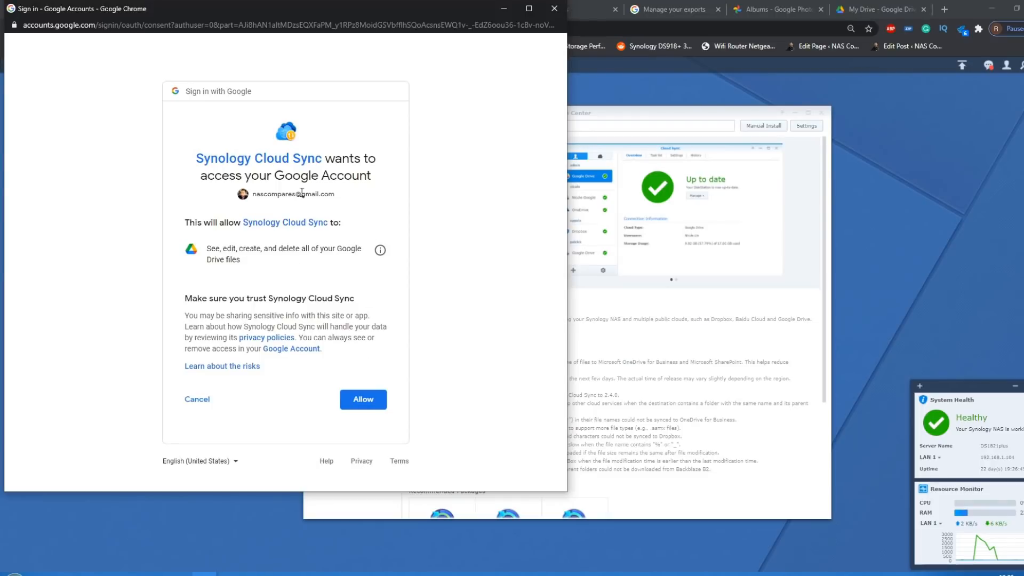
left_click(361, 399)
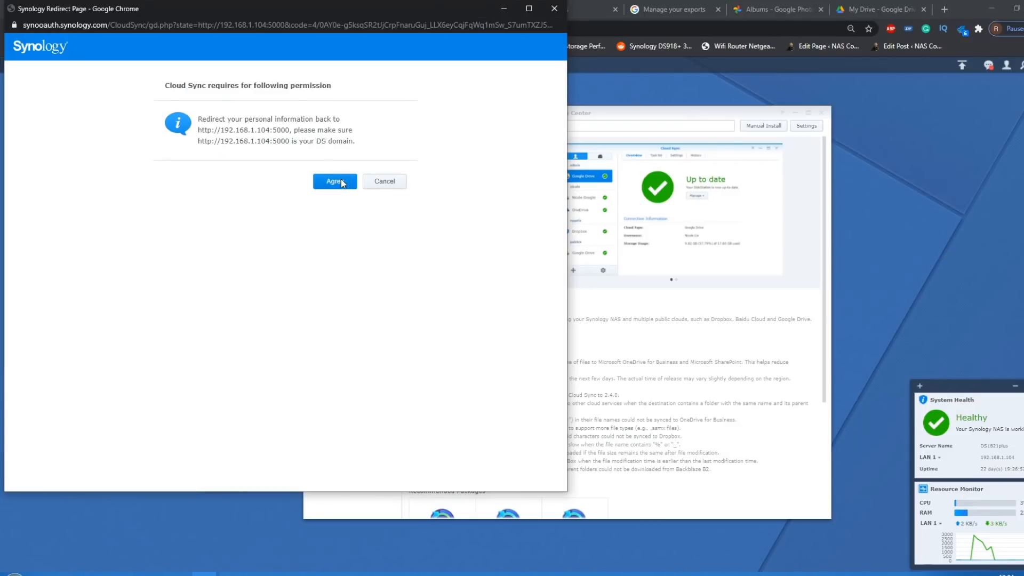
left_click(334, 181)
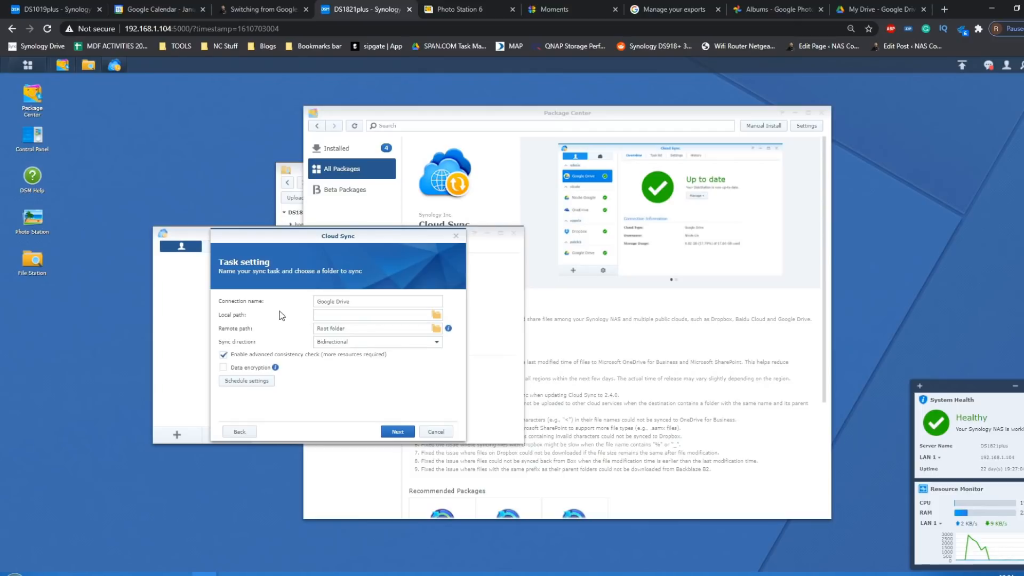
- Create a folder named Google Drive inside the NAS photo folder and choose it as the sync task's local path
left_click(439, 317)
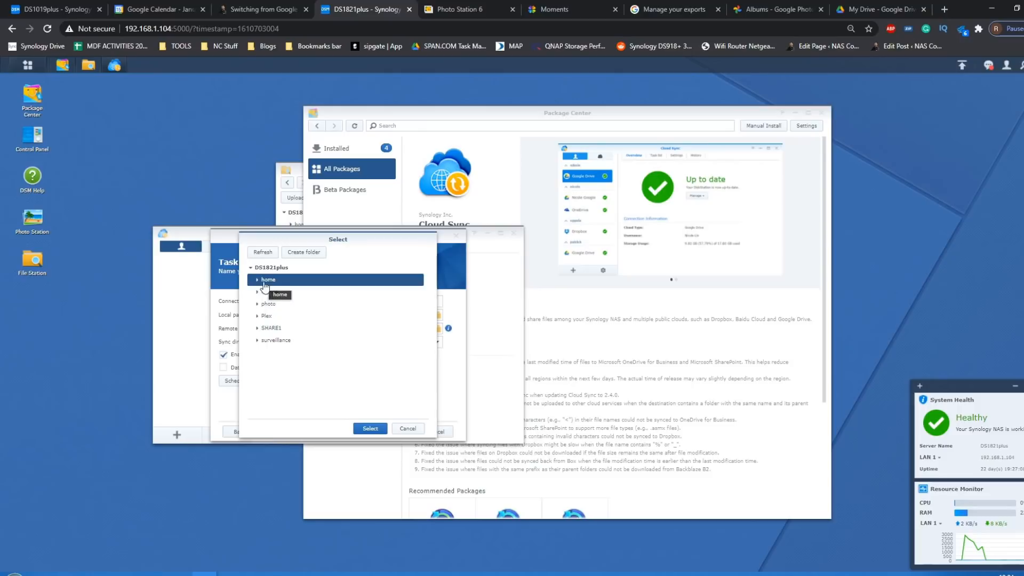
left_click(267, 305)
double_click(268, 307)
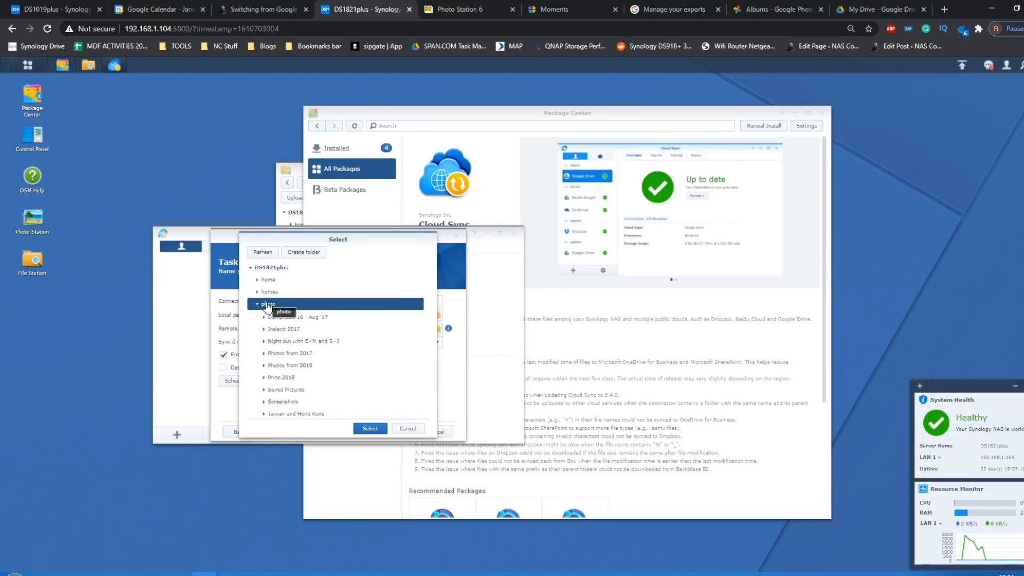
scroll(309, 350, "down", 1)
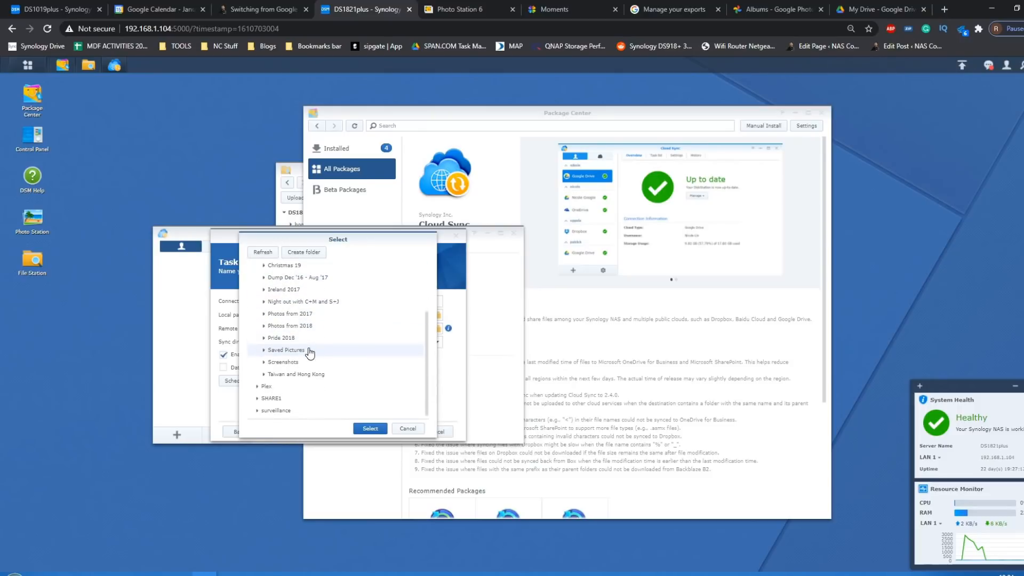
scroll(309, 352, "down", 1)
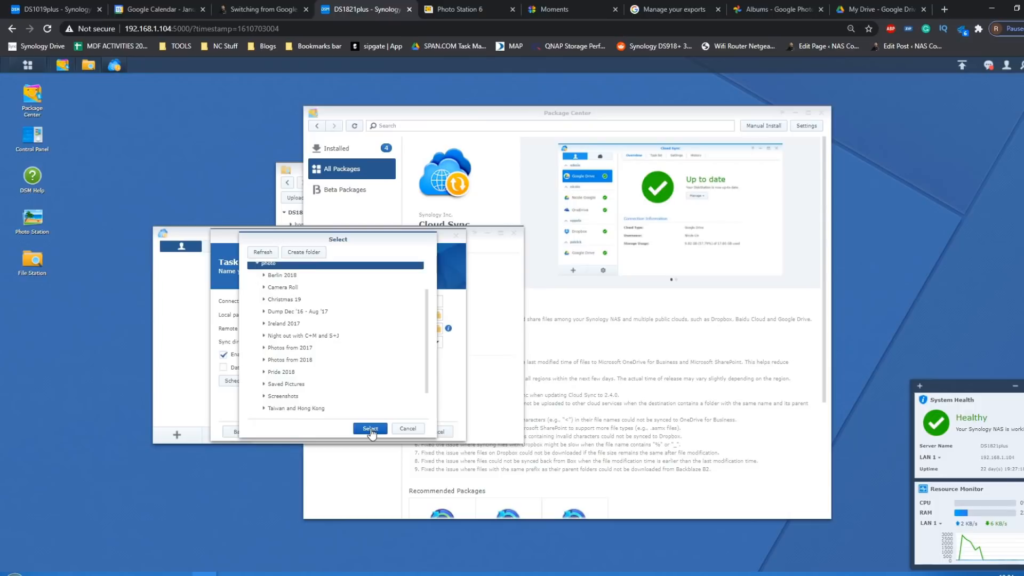
scroll(331, 283, "up", 1)
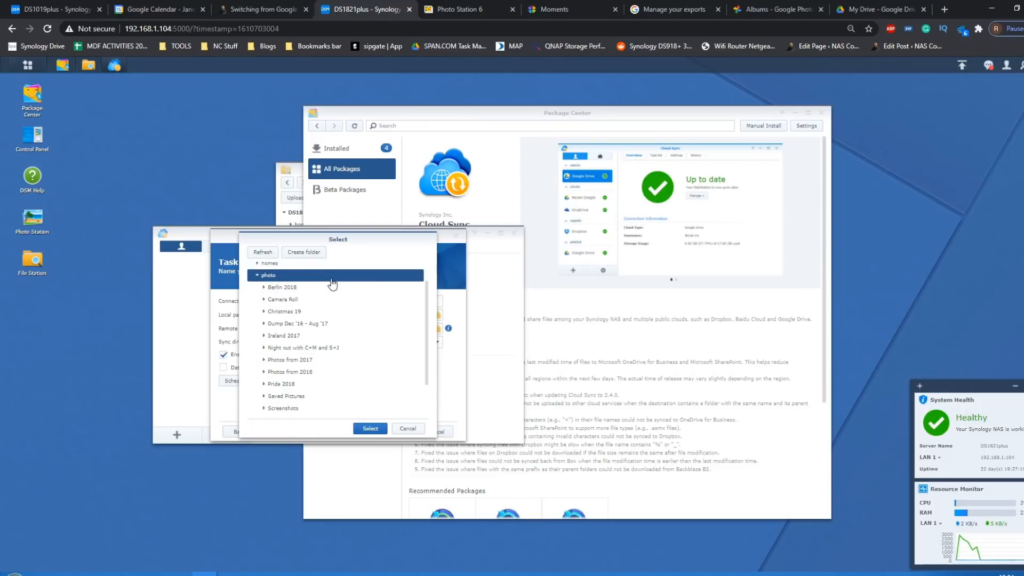
left_click(317, 253)
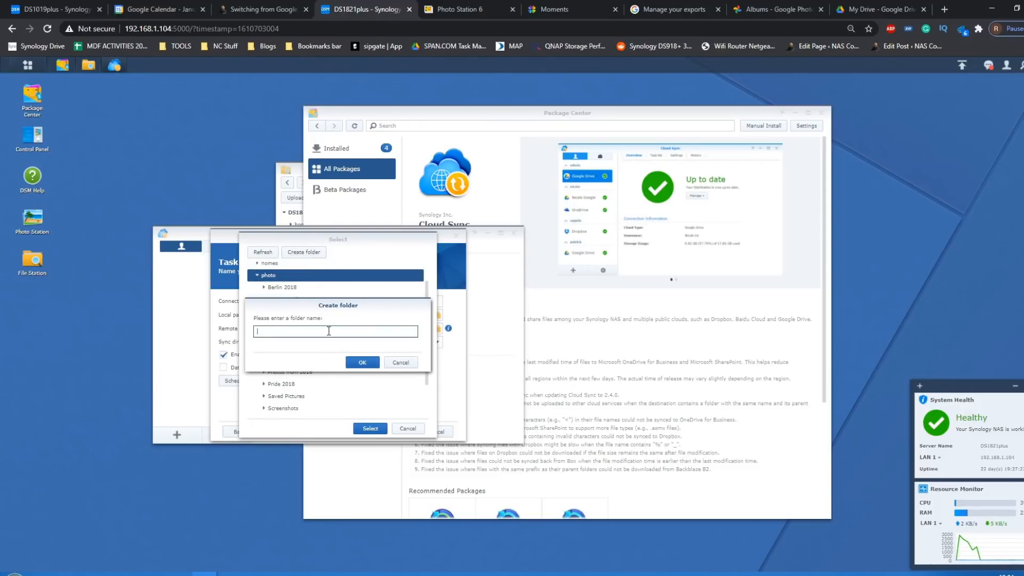
type("Google Drive")
left_click(360, 365)
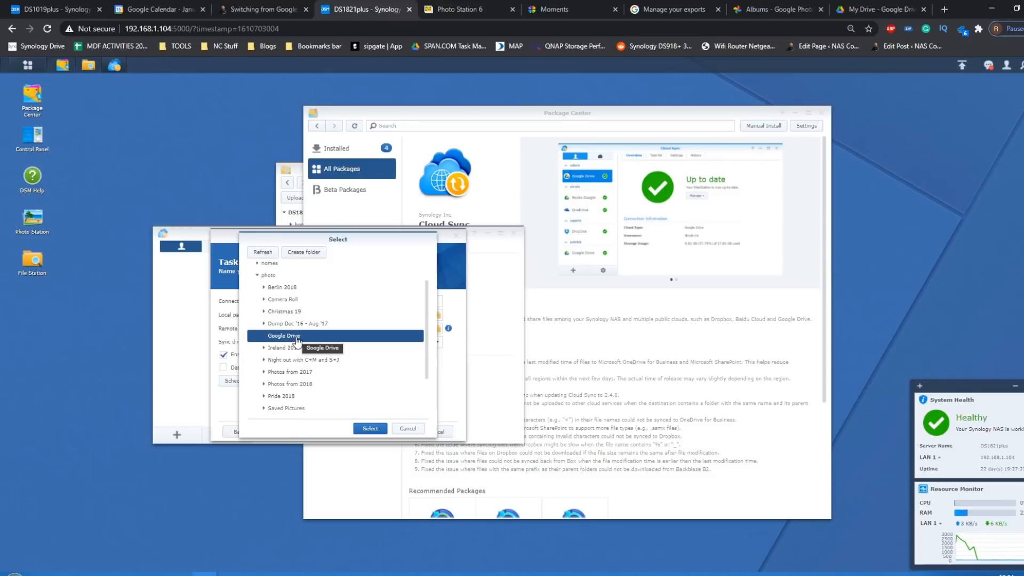
left_click(381, 430)
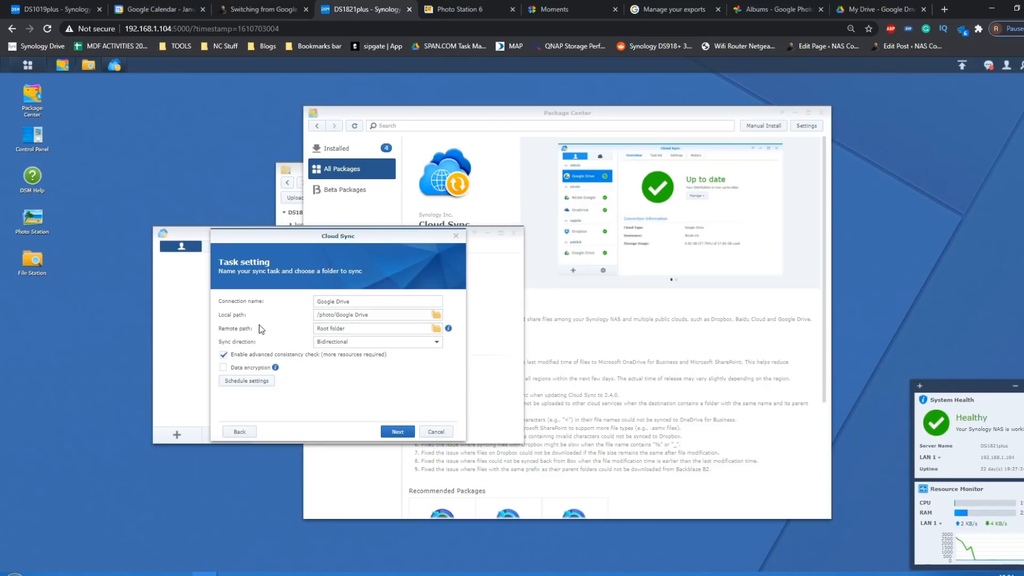
- Set the sync task's remote path to the DS920+ Photos folder in Google Drive
left_click(436, 328)
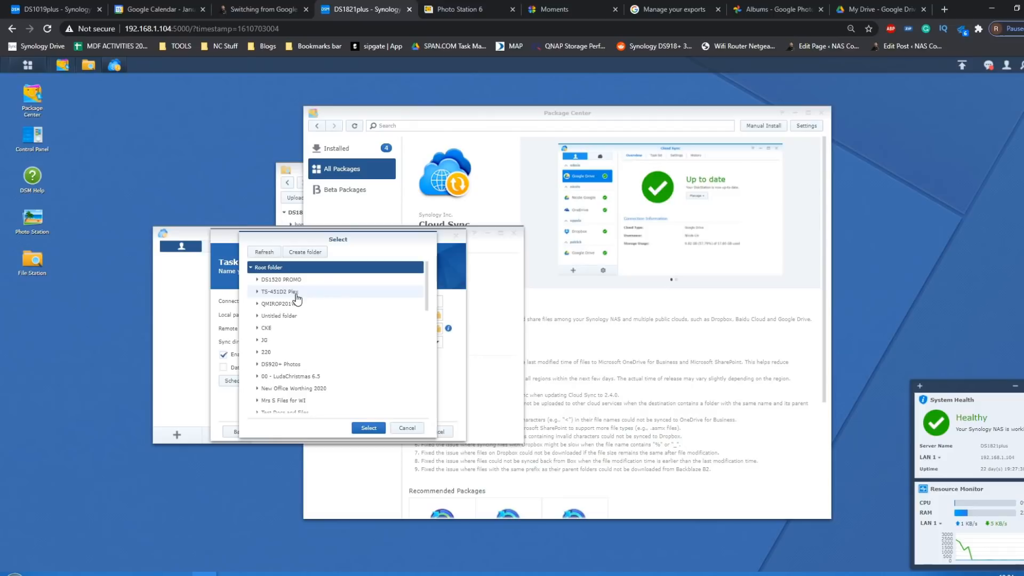
scroll(298, 299, "down", 3)
scroll(298, 300, "down", 4)
scroll(298, 299, "up", 4)
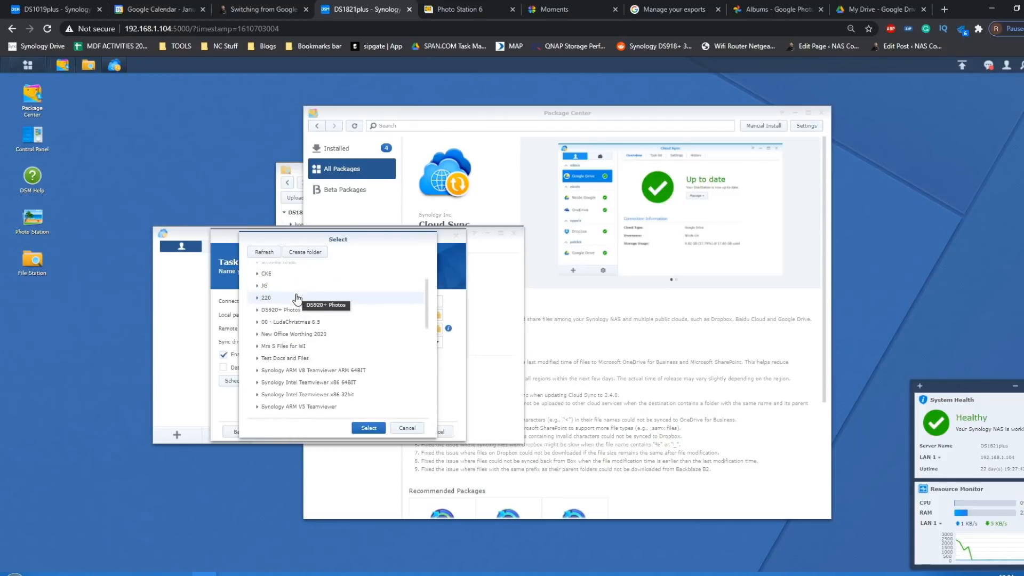
scroll(277, 320, "up", 1)
left_click(278, 317)
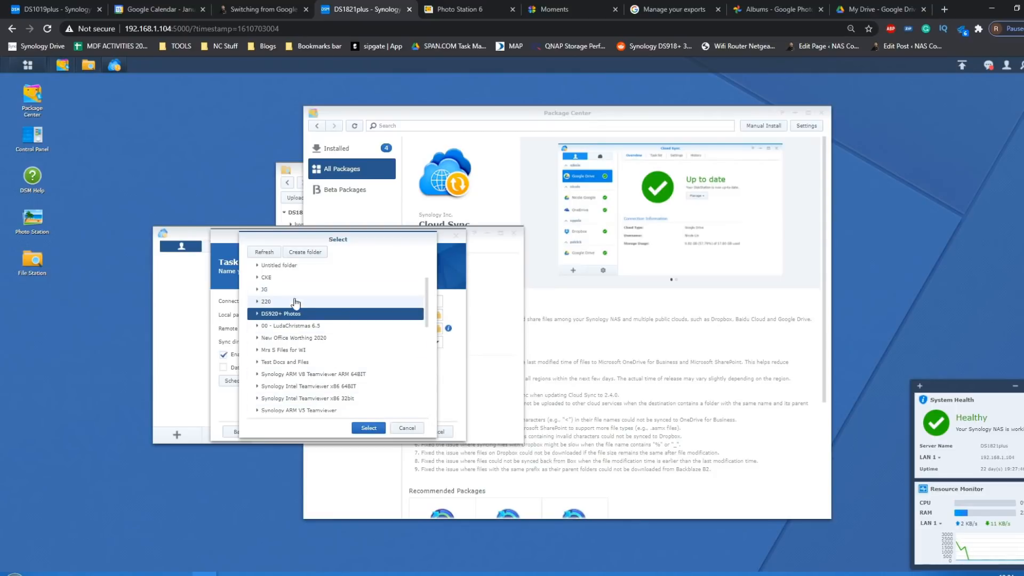
double_click(295, 316)
left_click(368, 428)
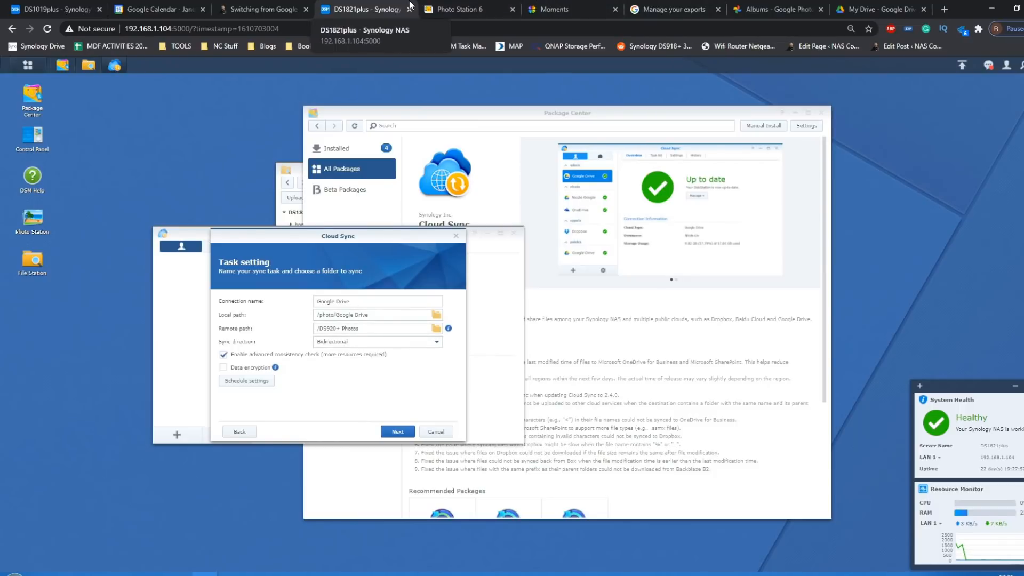
- Look through the DS920+ Photos folder in Google Drive and return to the NAS sync task settings
left_click(880, 9)
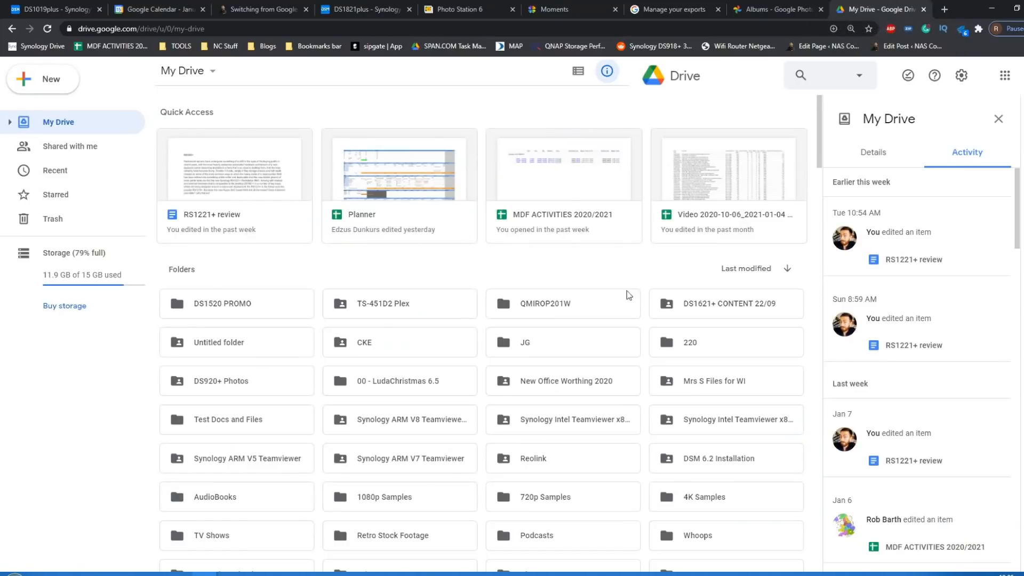
left_click(232, 380)
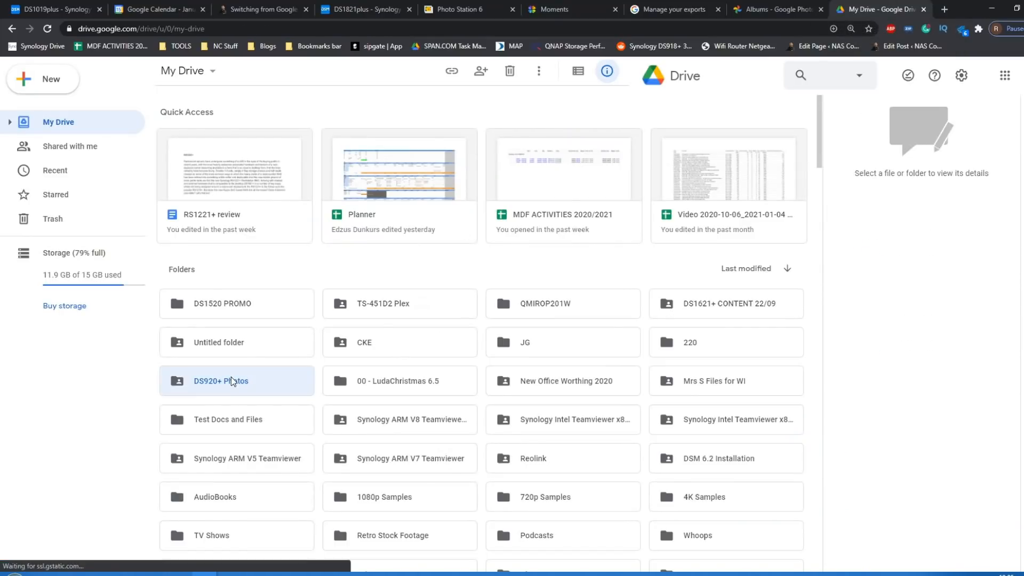
double_click(232, 380)
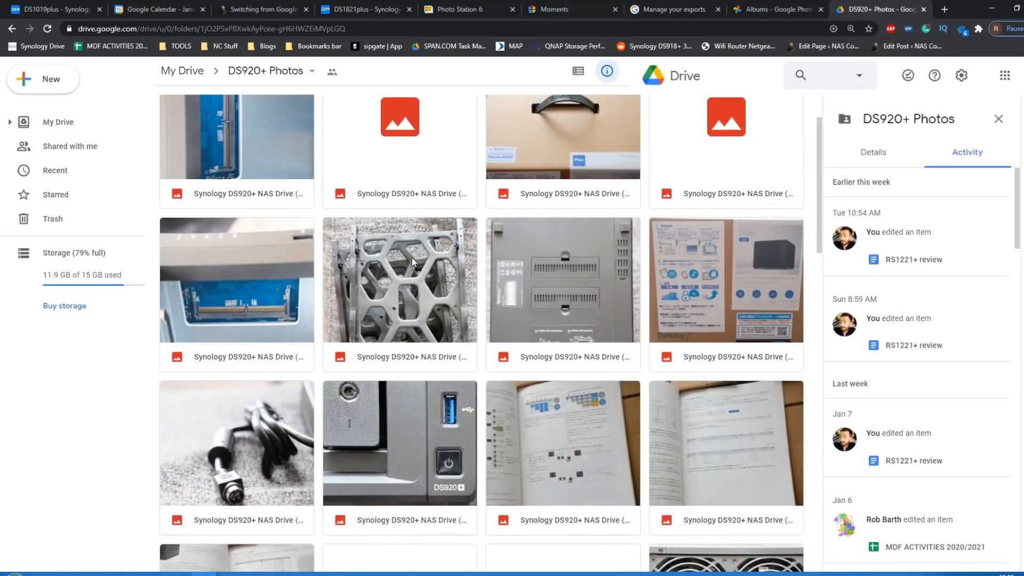
scroll(412, 258, "down", 15)
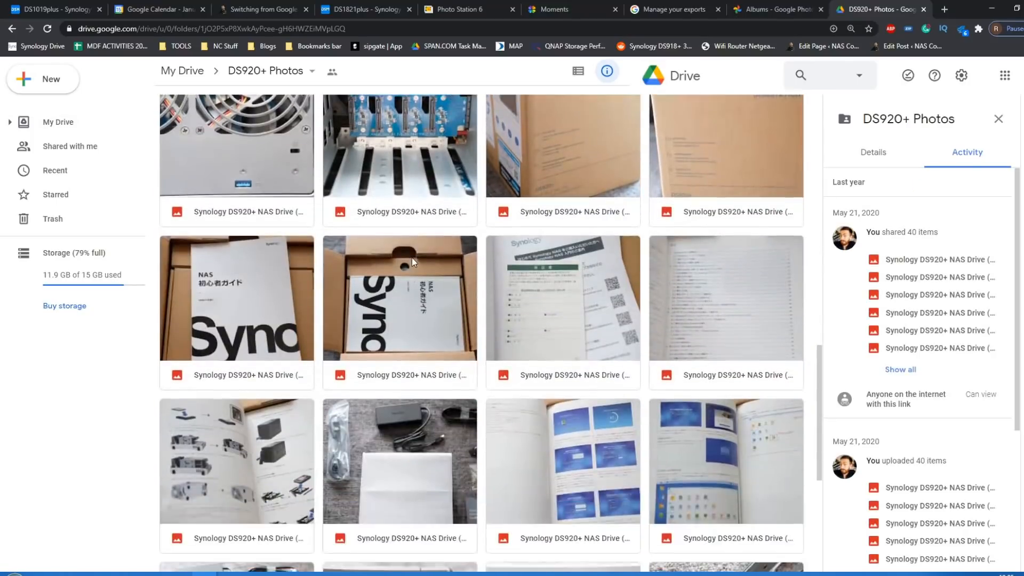
scroll(412, 258, "up", 10)
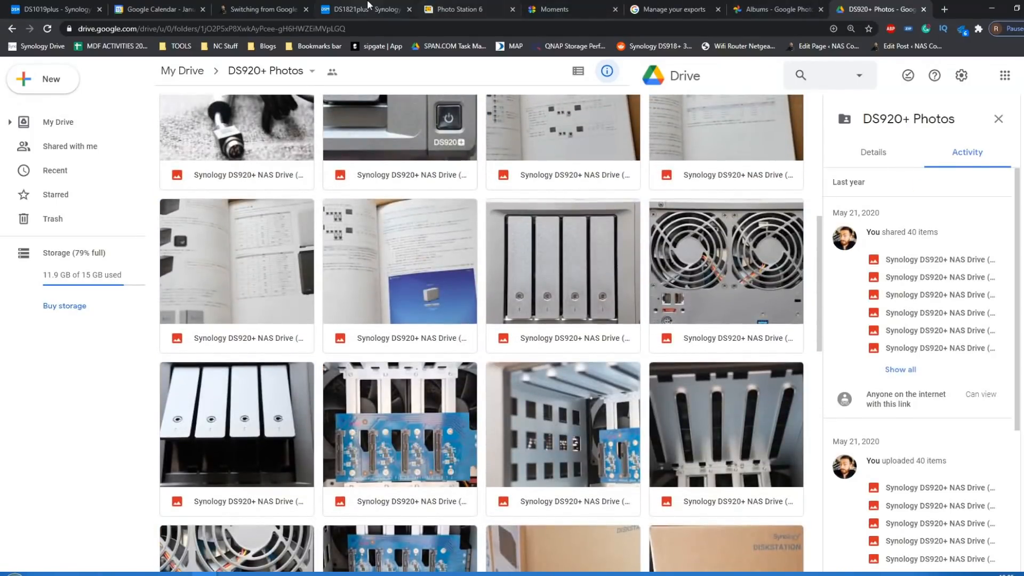
left_click(367, 7)
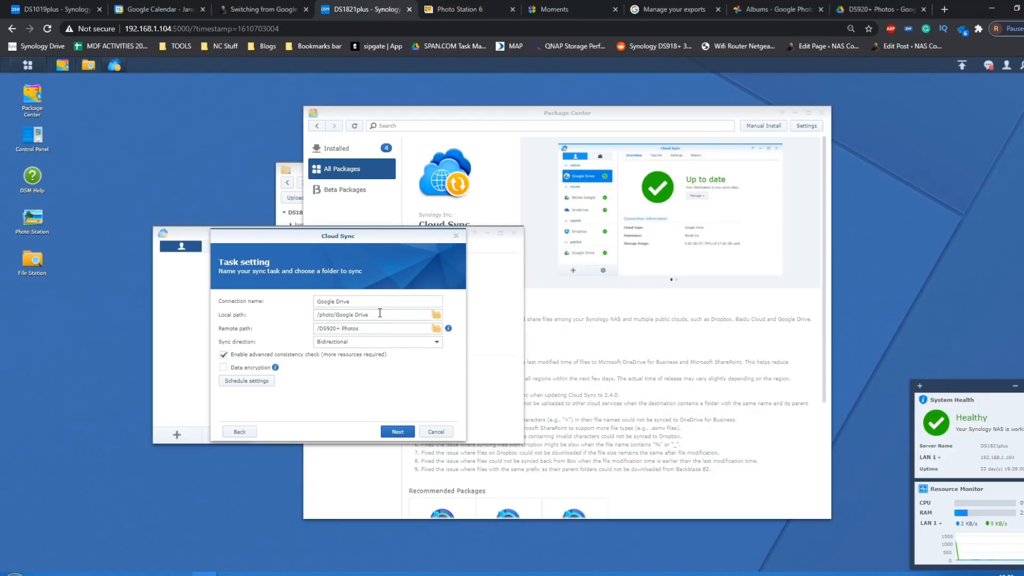
- Choose Bidirectional as the sync direction, then view the schedule settings and close them without changes
left_click(371, 342)
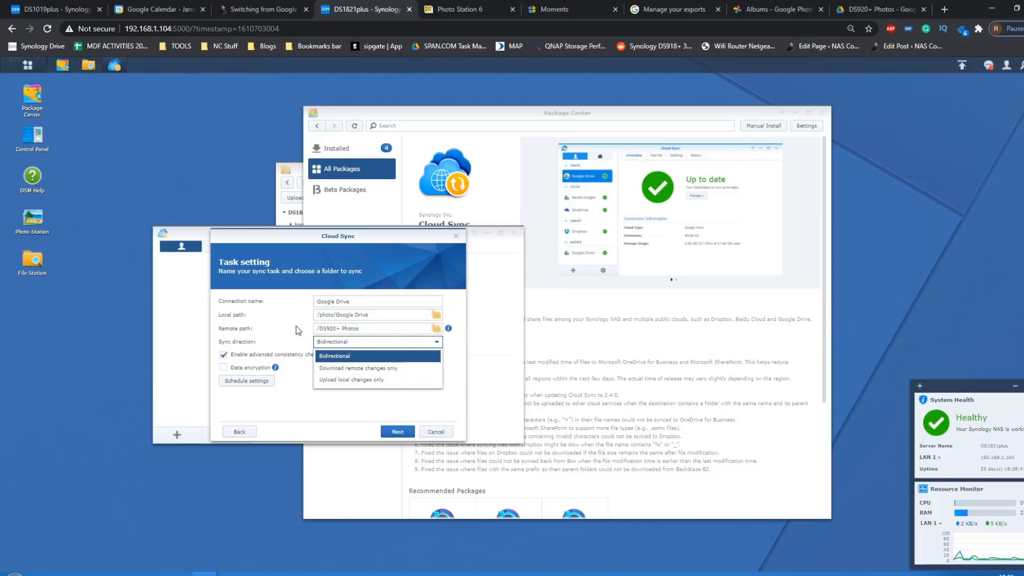
left_click(338, 356)
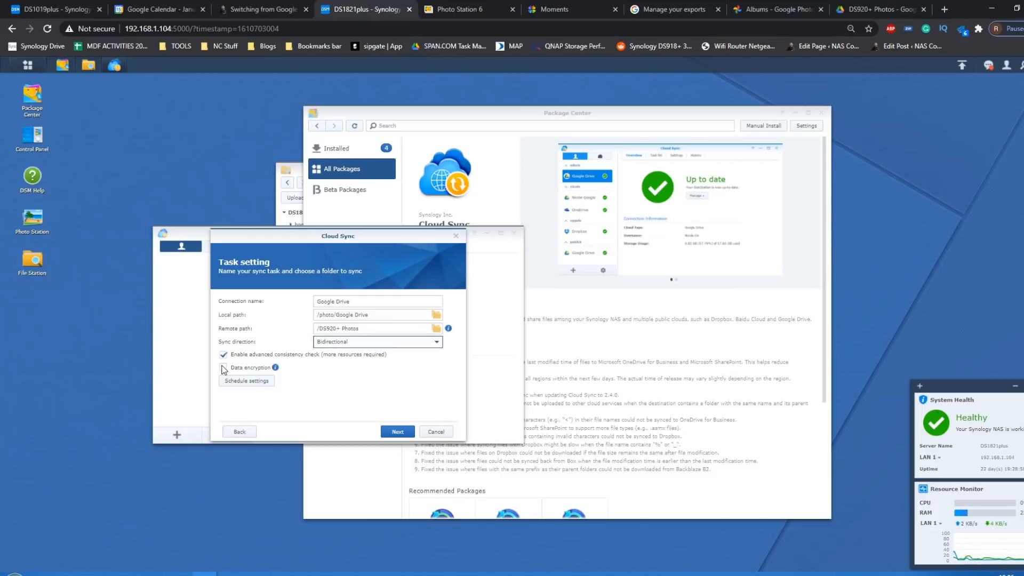
left_click(242, 382)
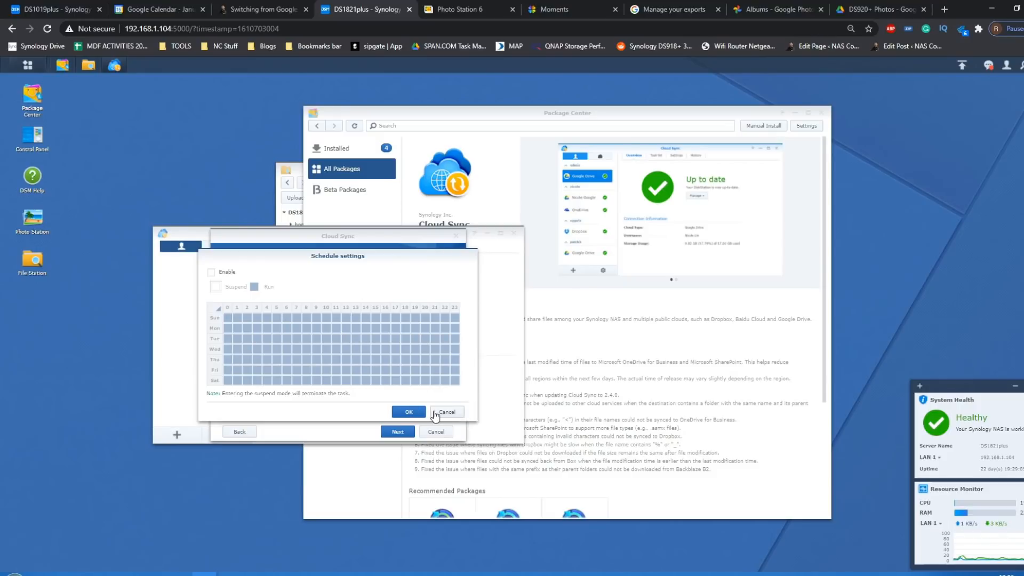
left_click(435, 413)
- Proceed to the sync task summary and apply the settings to create the Google Drive sync task
left_click(407, 431)
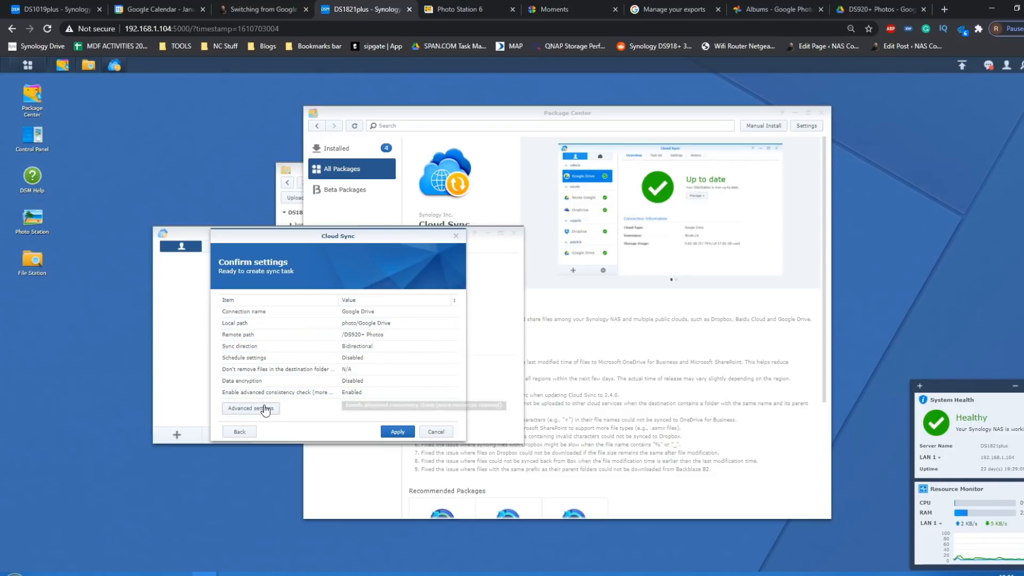
left_click(397, 432)
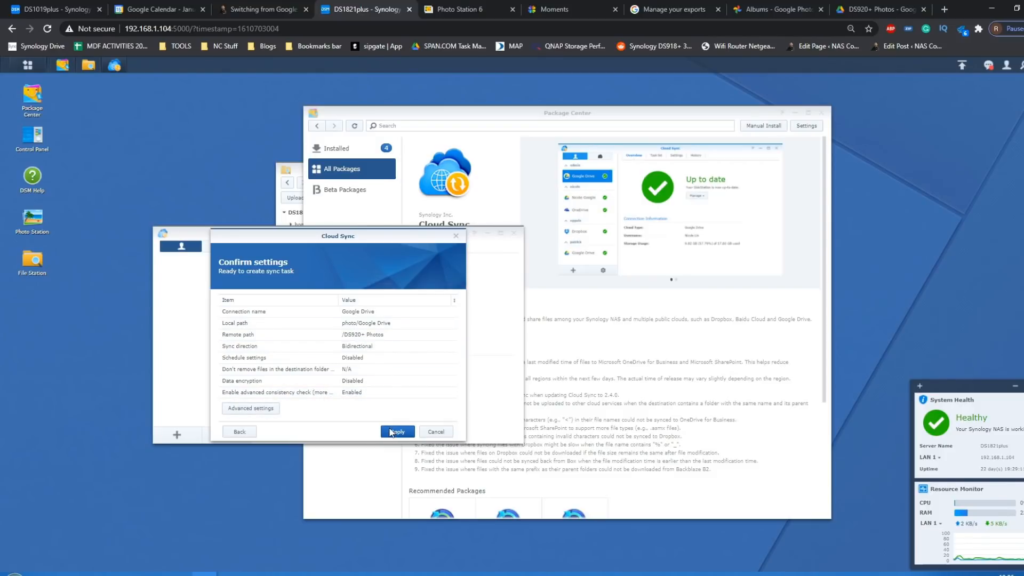
left_click(337, 342)
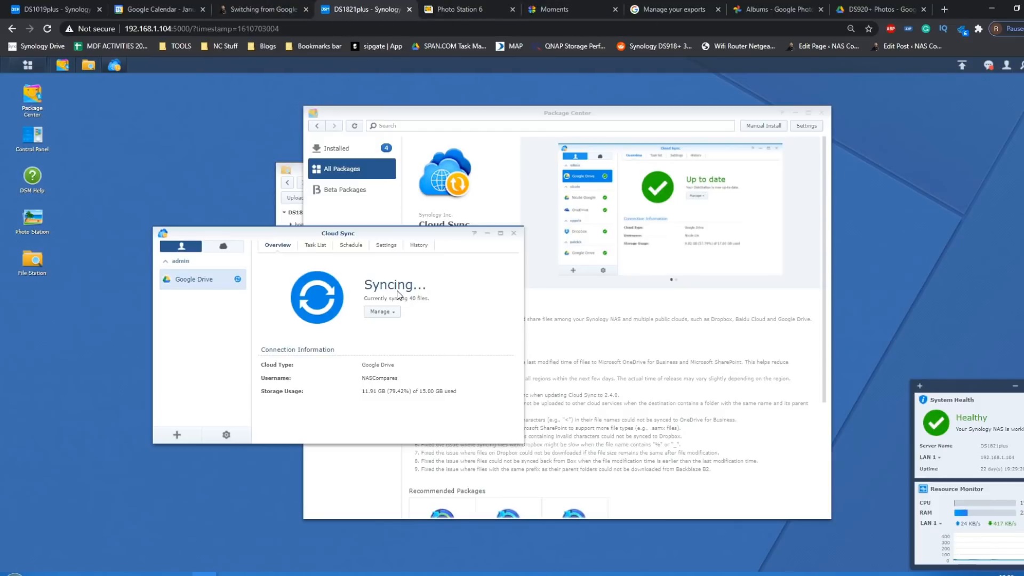
- Switch to File Station, reload the photo folder and open its Google Drive subfolder
left_click(88, 65)
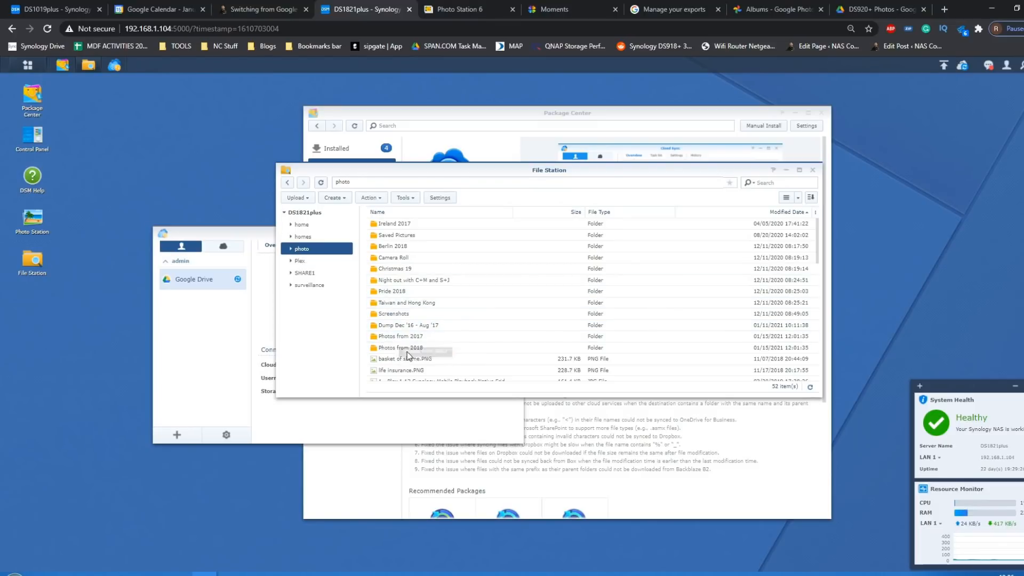
left_click(314, 260)
left_click(312, 249)
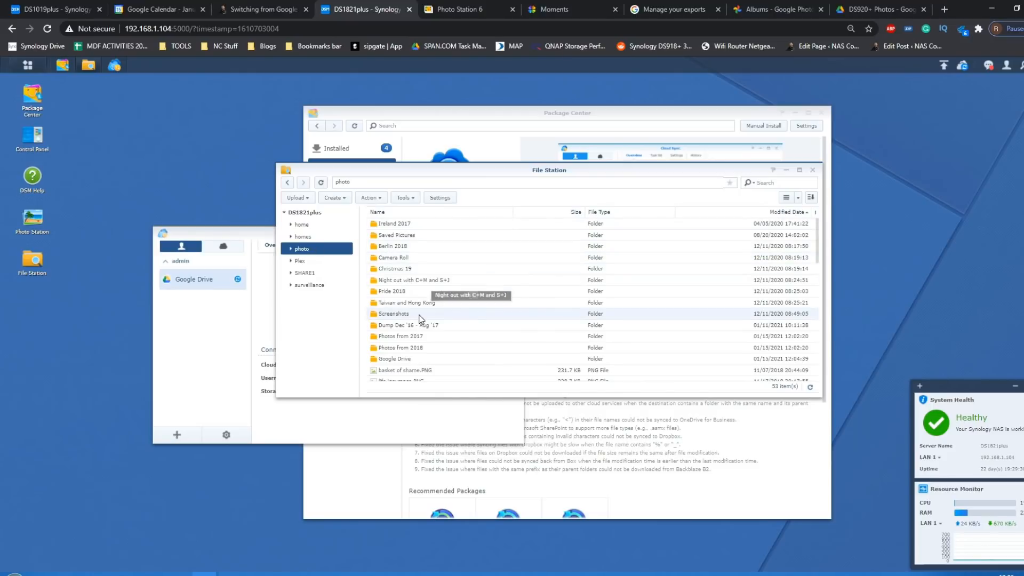
double_click(406, 360)
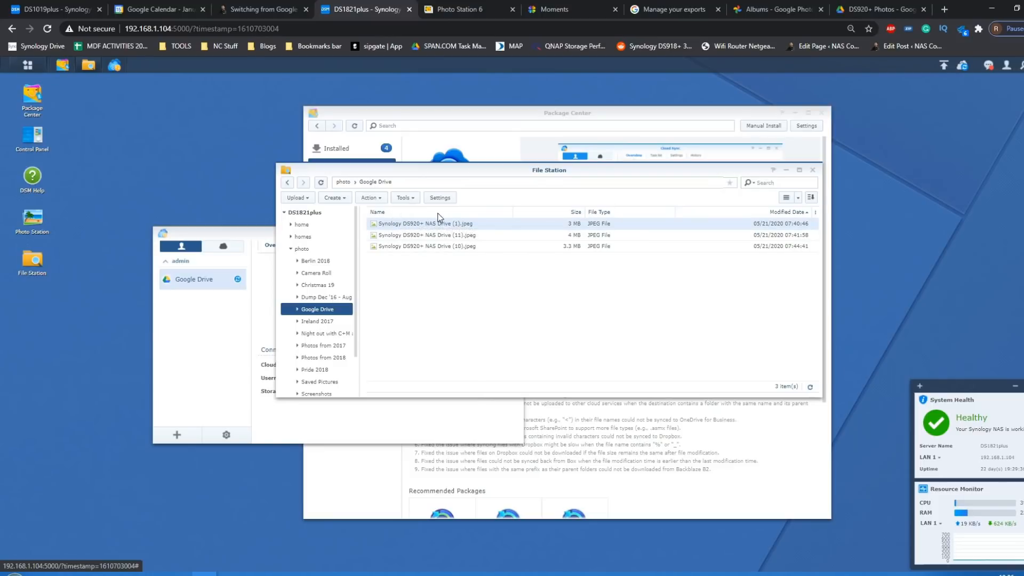
- Display the synced files as large icons, then go up to the photo folder and reopen Google Drive
left_click(798, 198)
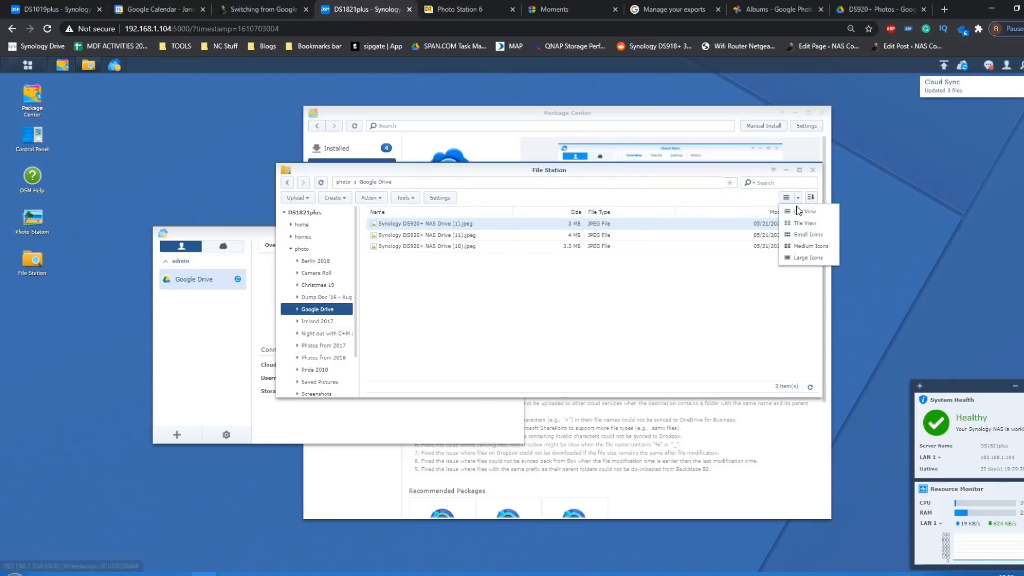
left_click(801, 259)
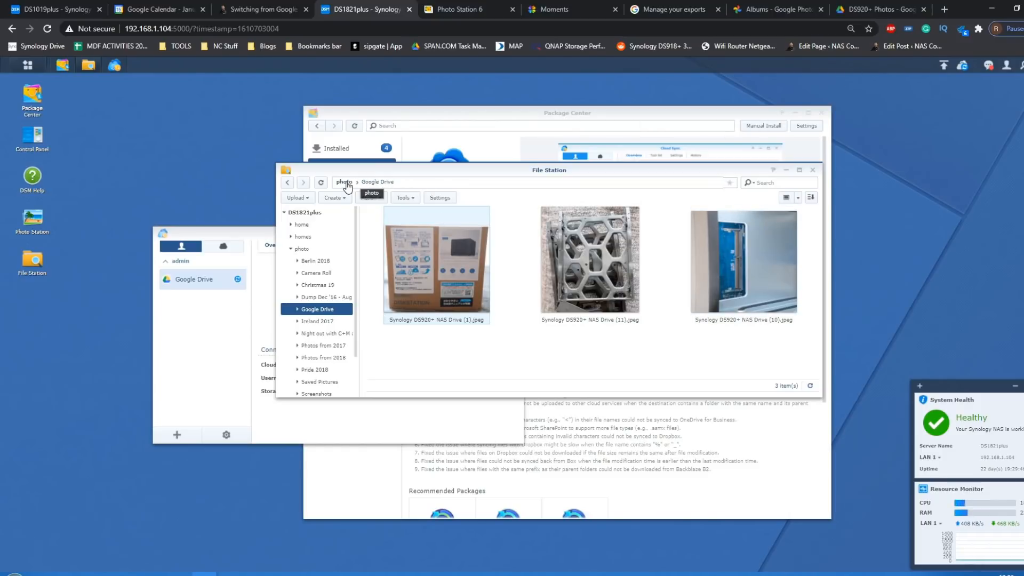
left_click(343, 182)
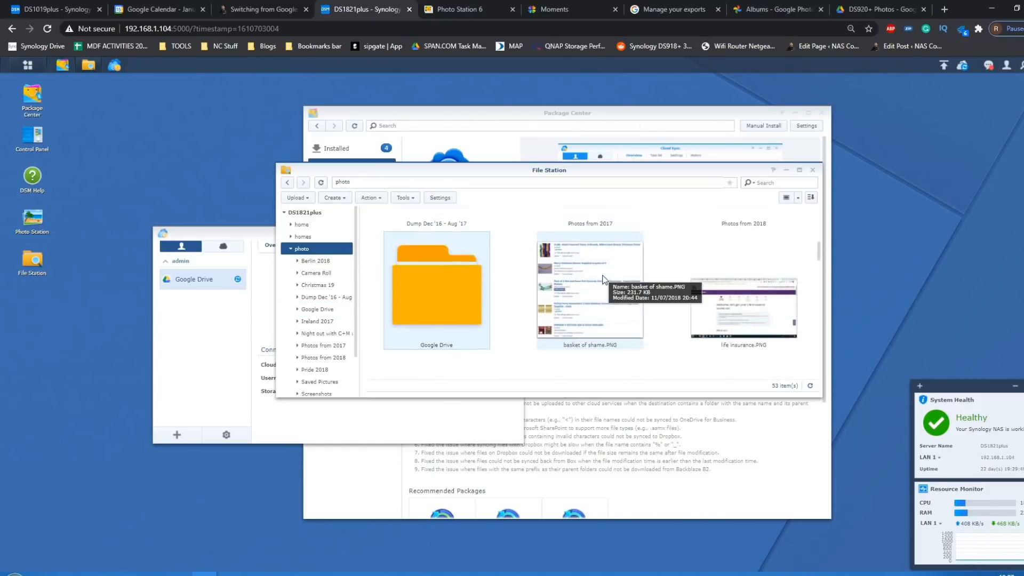
double_click(440, 275)
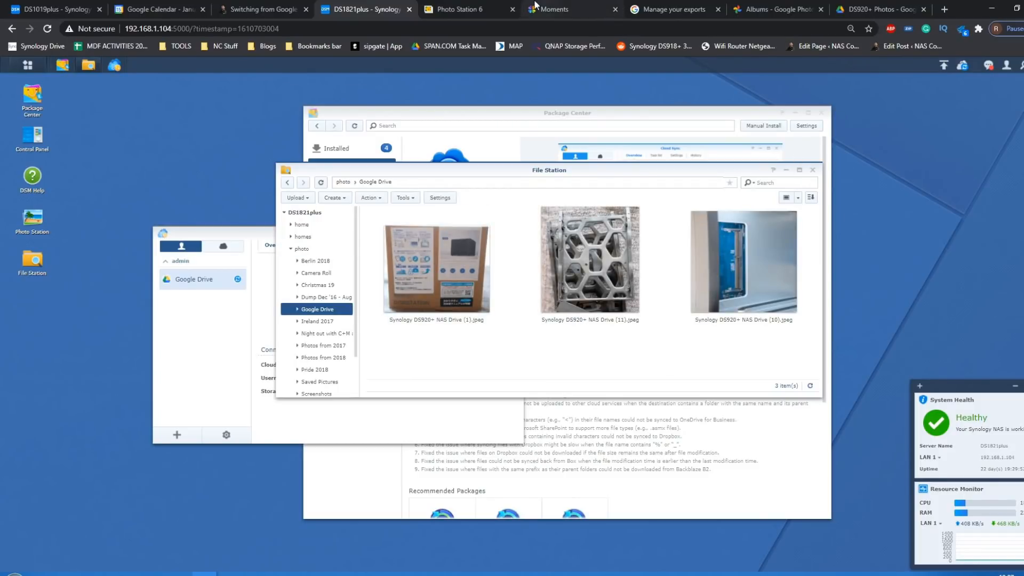
- Switch to Photo Station 6, refresh the album list and view the Photos from 2017 and Photos from 2018 albums
left_click(479, 6)
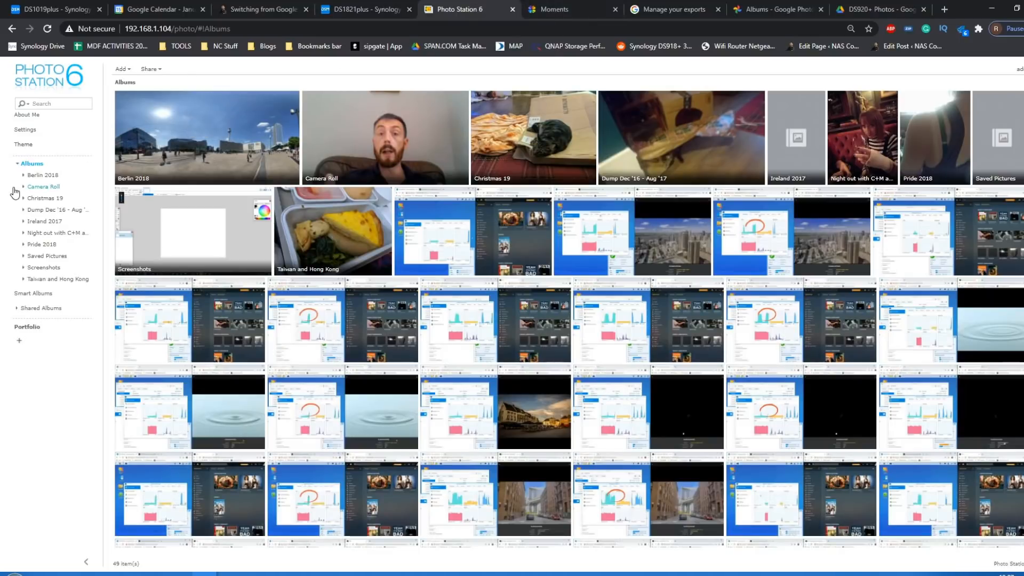
key("F5")
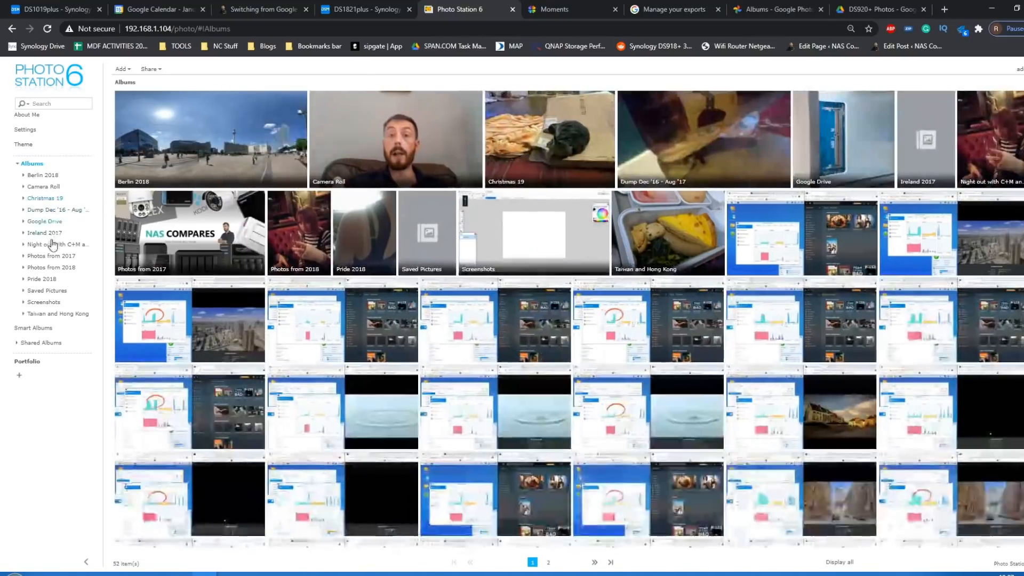
left_click(57, 261)
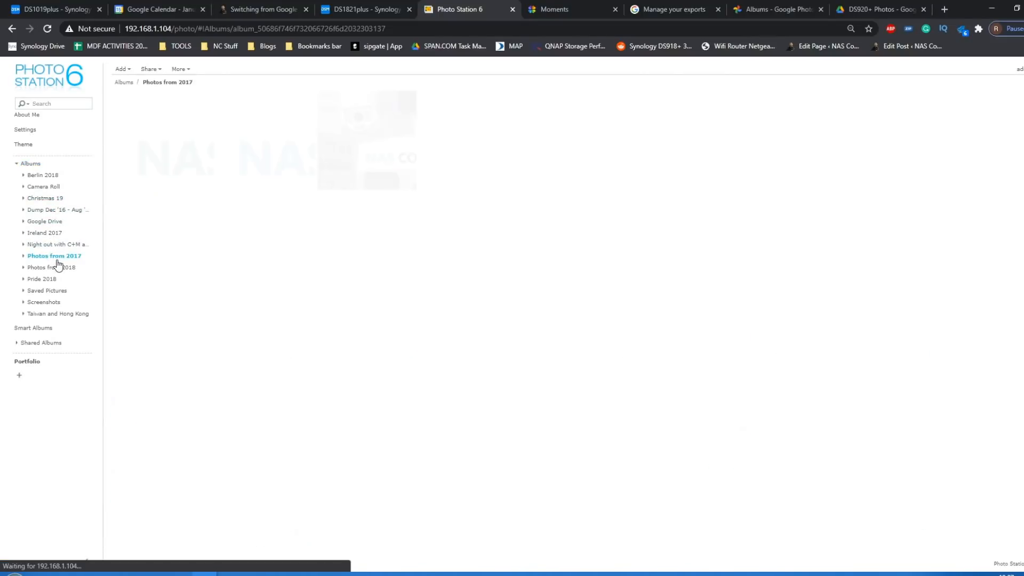
left_click(58, 268)
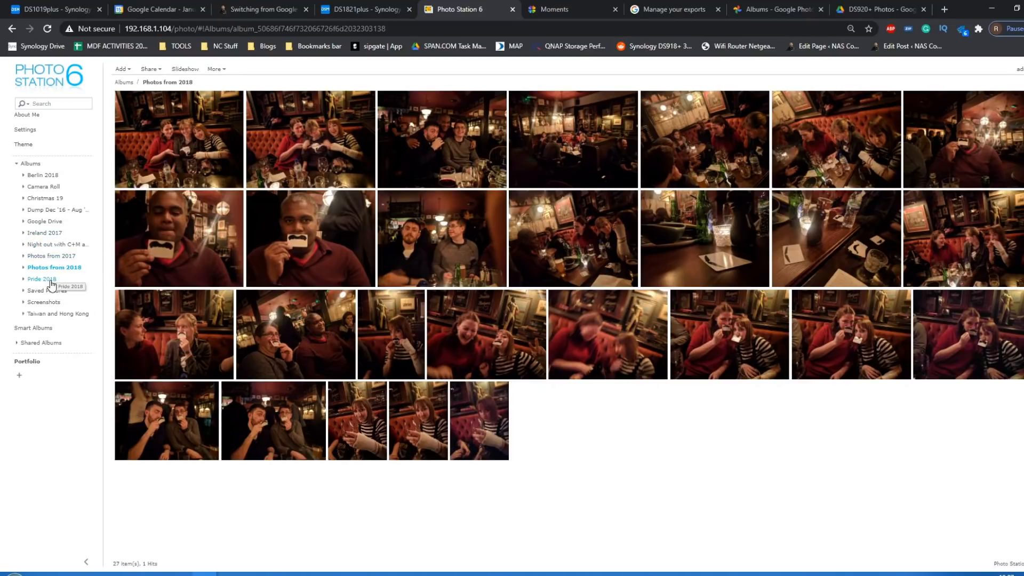
- View the Google Drive album in Photo Station, then look at the DS920+ Photos folder in Google Drive and the Google Photos albums page
left_click(46, 221)
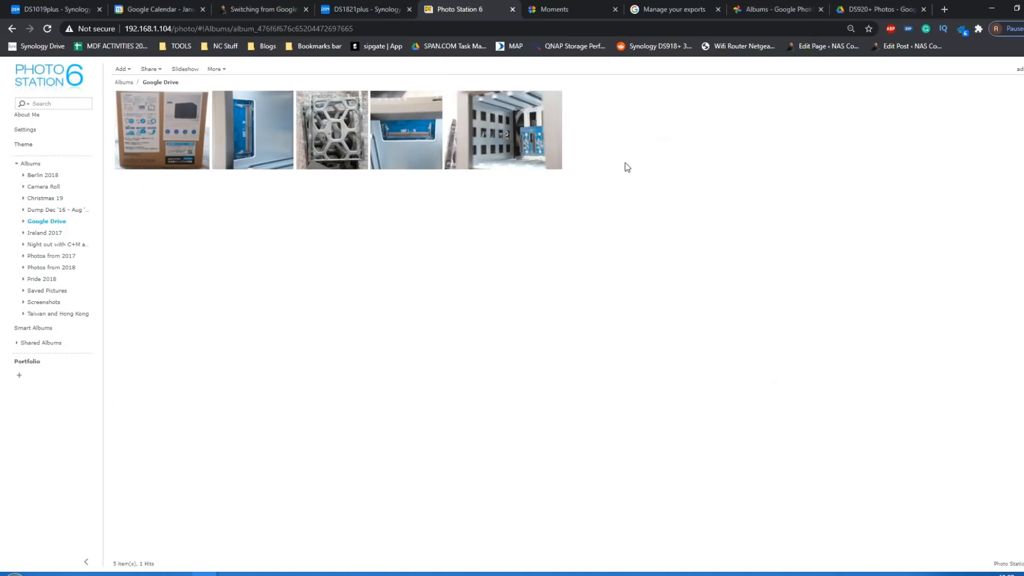
left_click(374, 9)
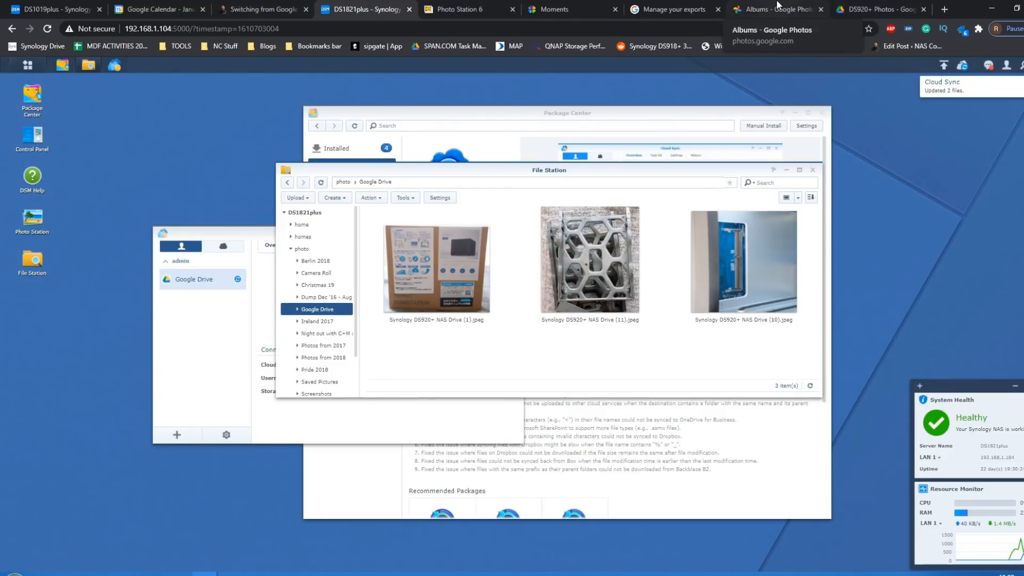
left_click(863, 6)
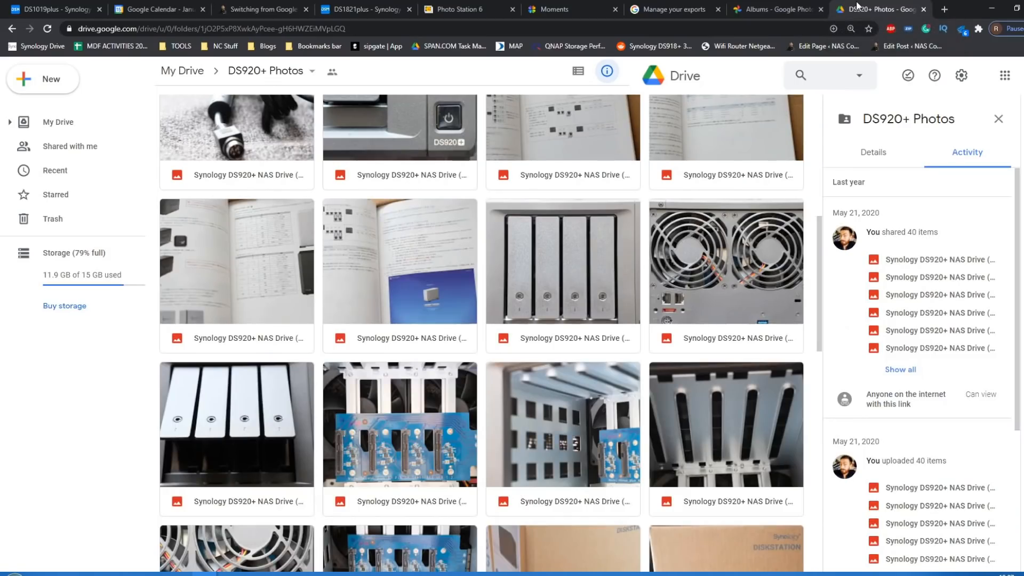
left_click(760, 7)
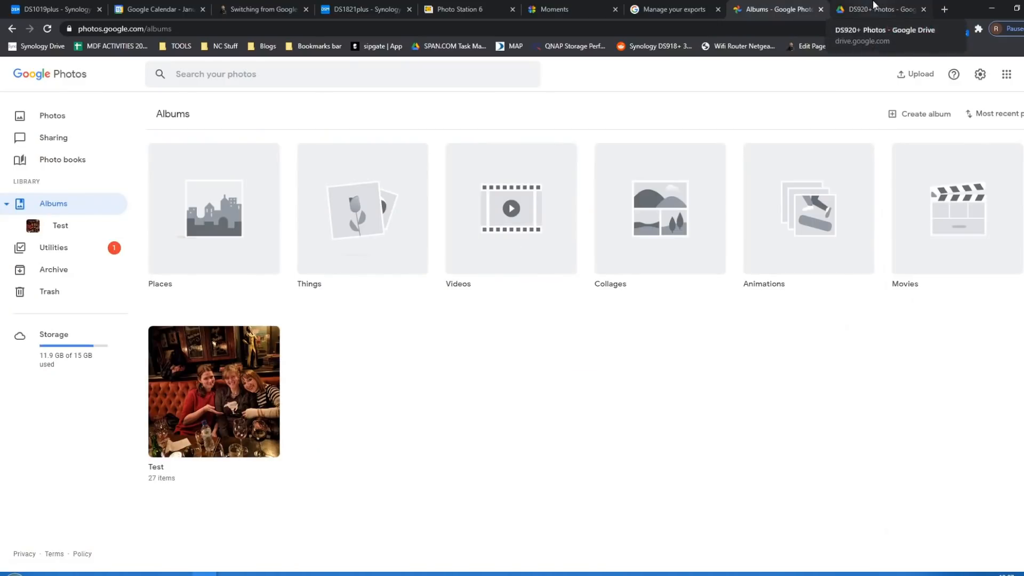
- Switch to the NAS Compares article on switching from Google Photos and skim its storage costs, advantages and disadvantages, and Synology sections
left_click(286, 7)
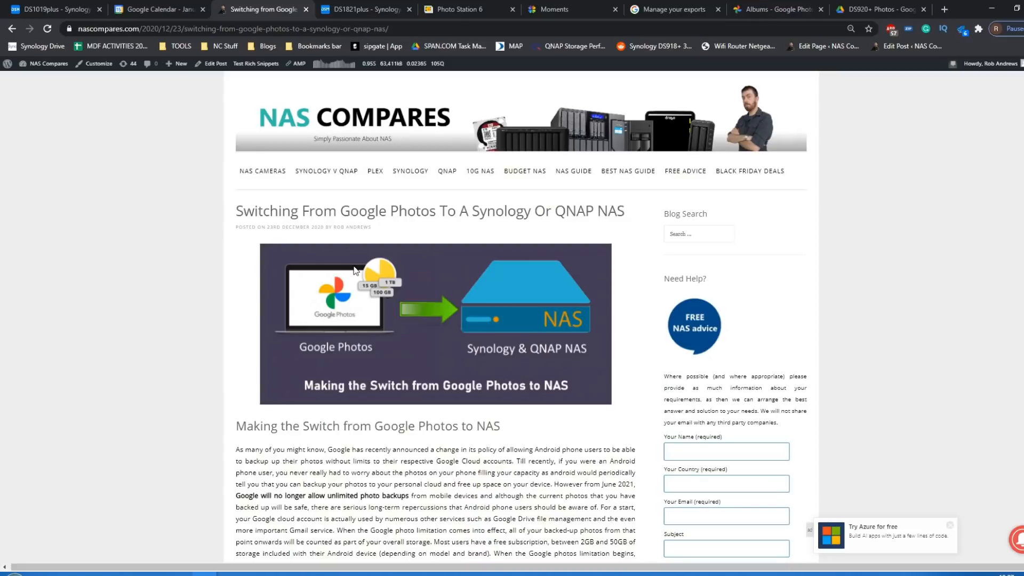
scroll(354, 270, "down", 10)
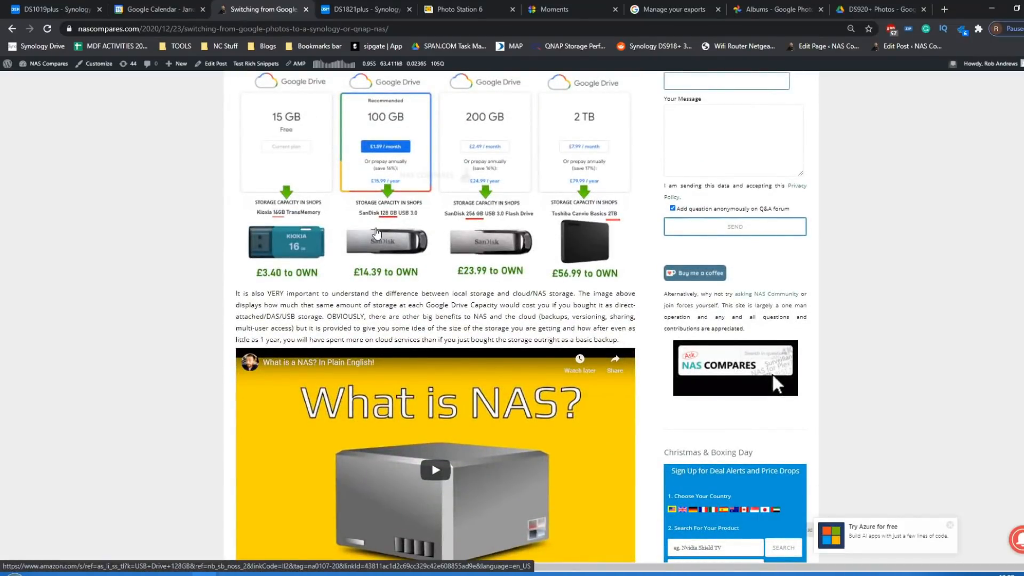
scroll(374, 217, "down", 10)
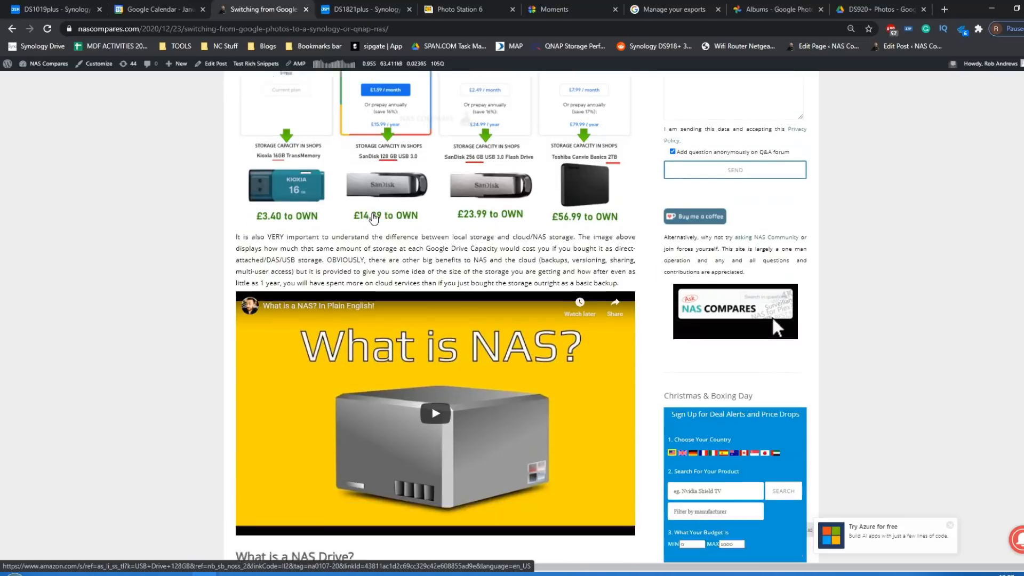
scroll(373, 214, "down", 15)
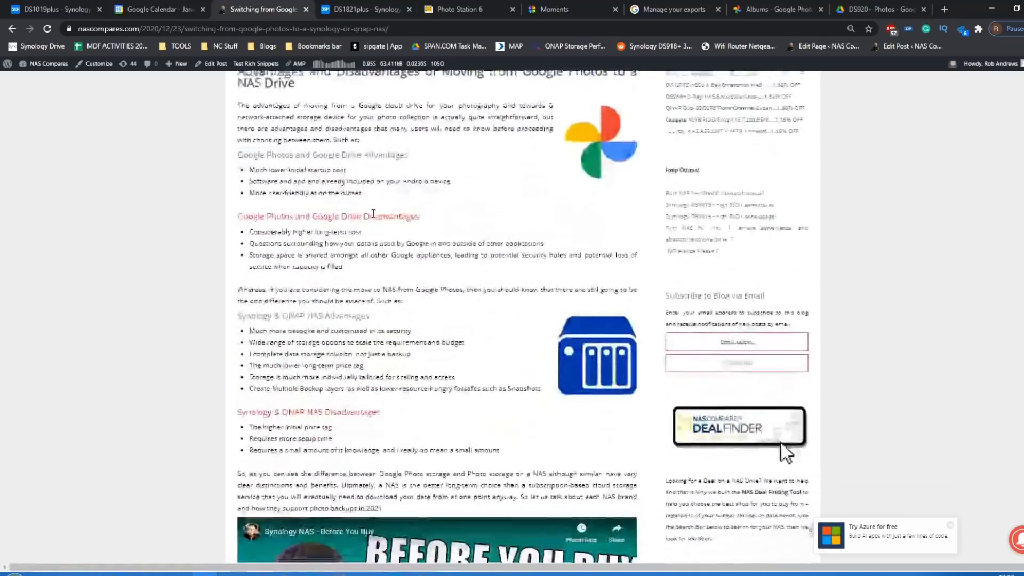
scroll(373, 214, "down", 9)
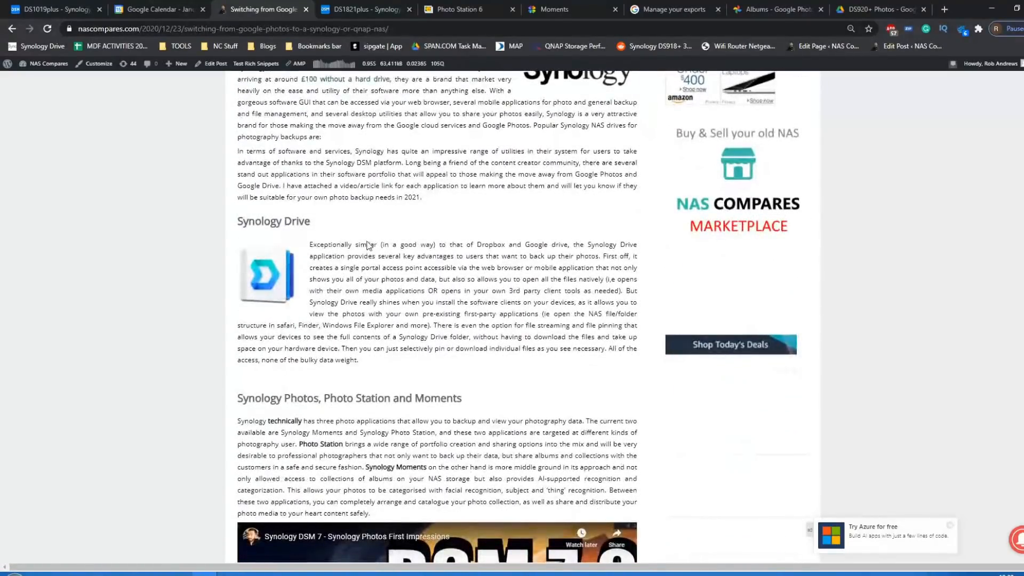
scroll(355, 265, "up", 5)
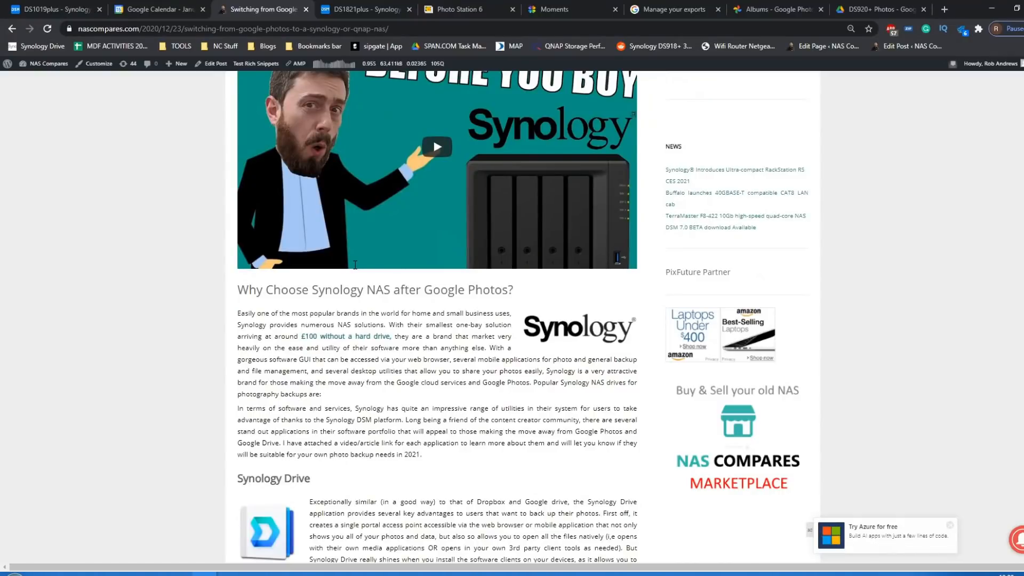
scroll(355, 265, "up", 20)
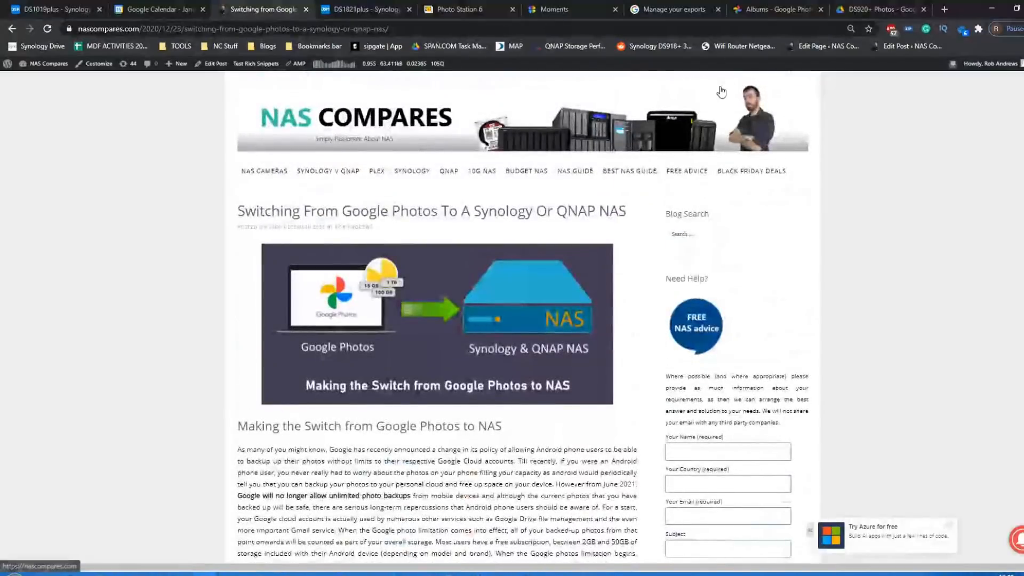
- Return to Photo Station and reload the Google Drive album, then switch to the DS1019plus desktop
left_click(460, 9)
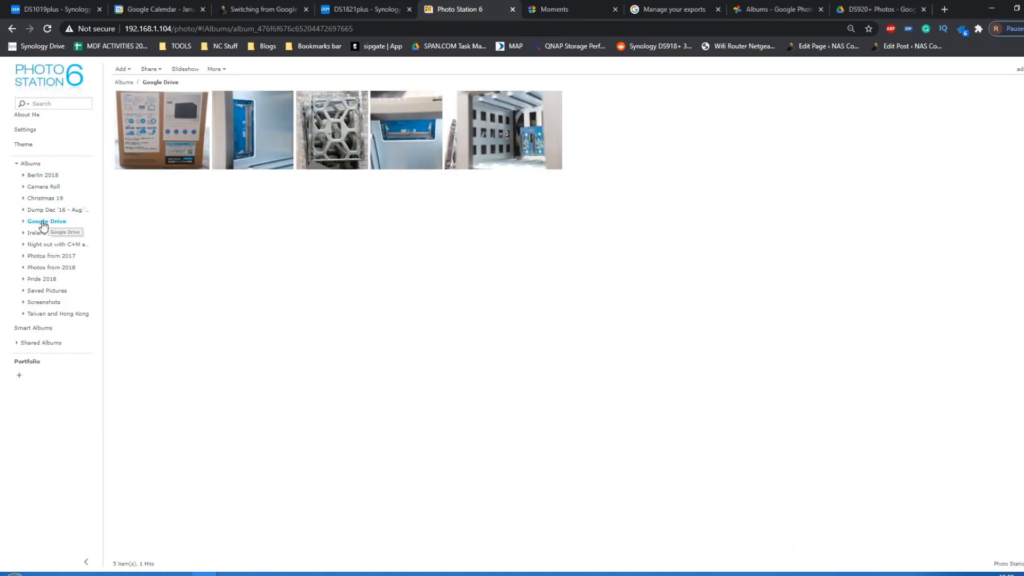
left_click(44, 223)
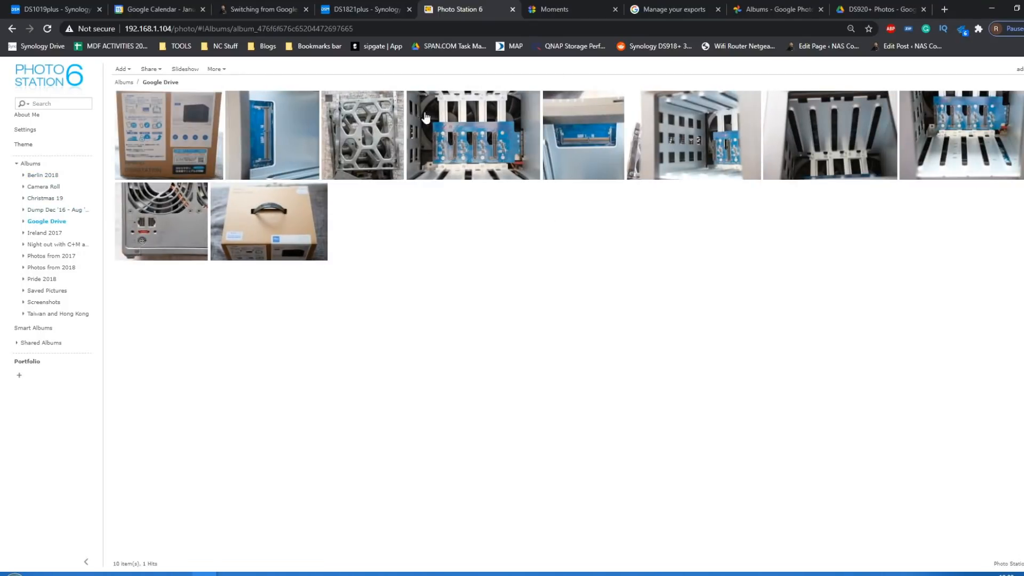
left_click(344, 6)
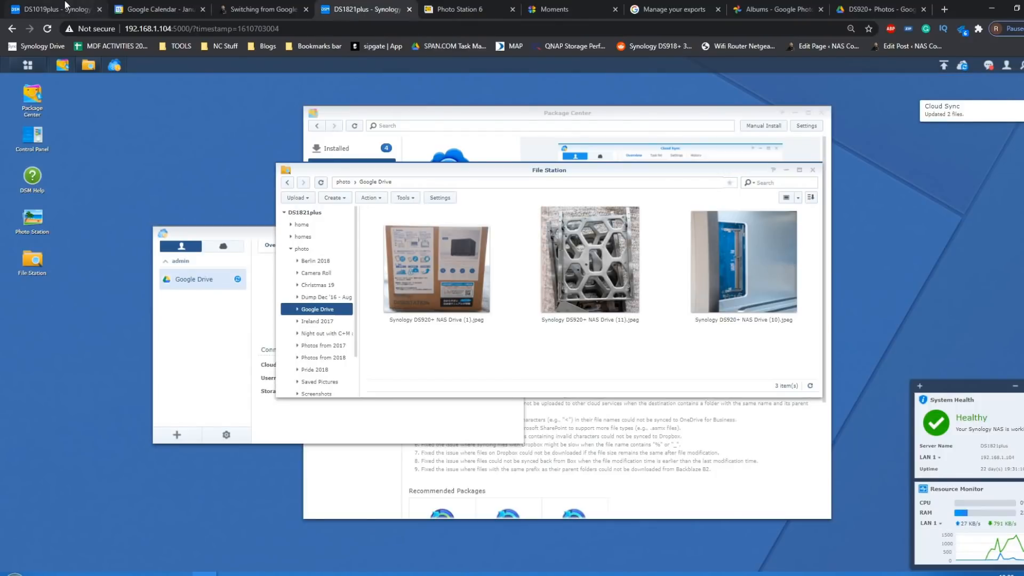
left_click(66, 7)
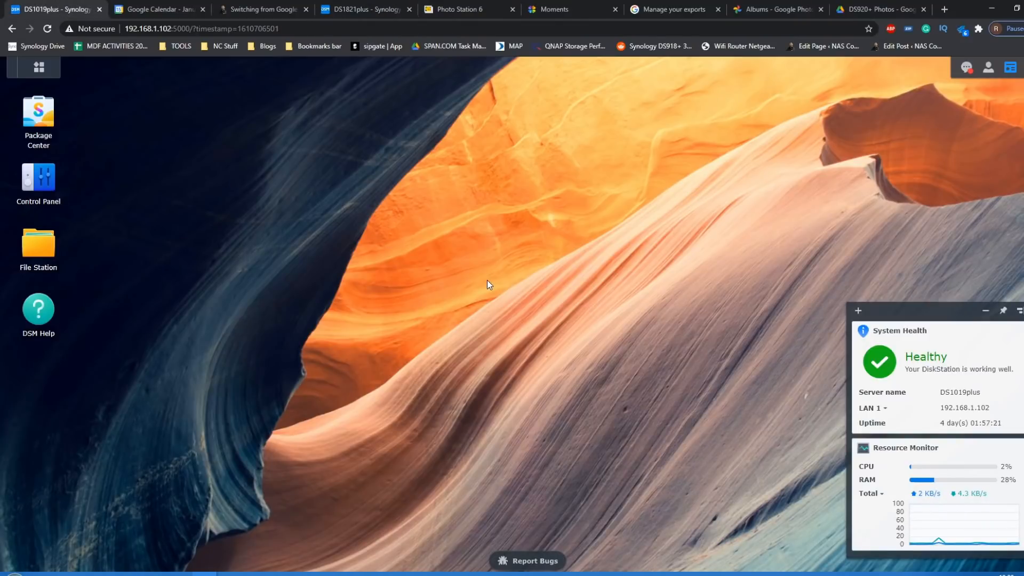